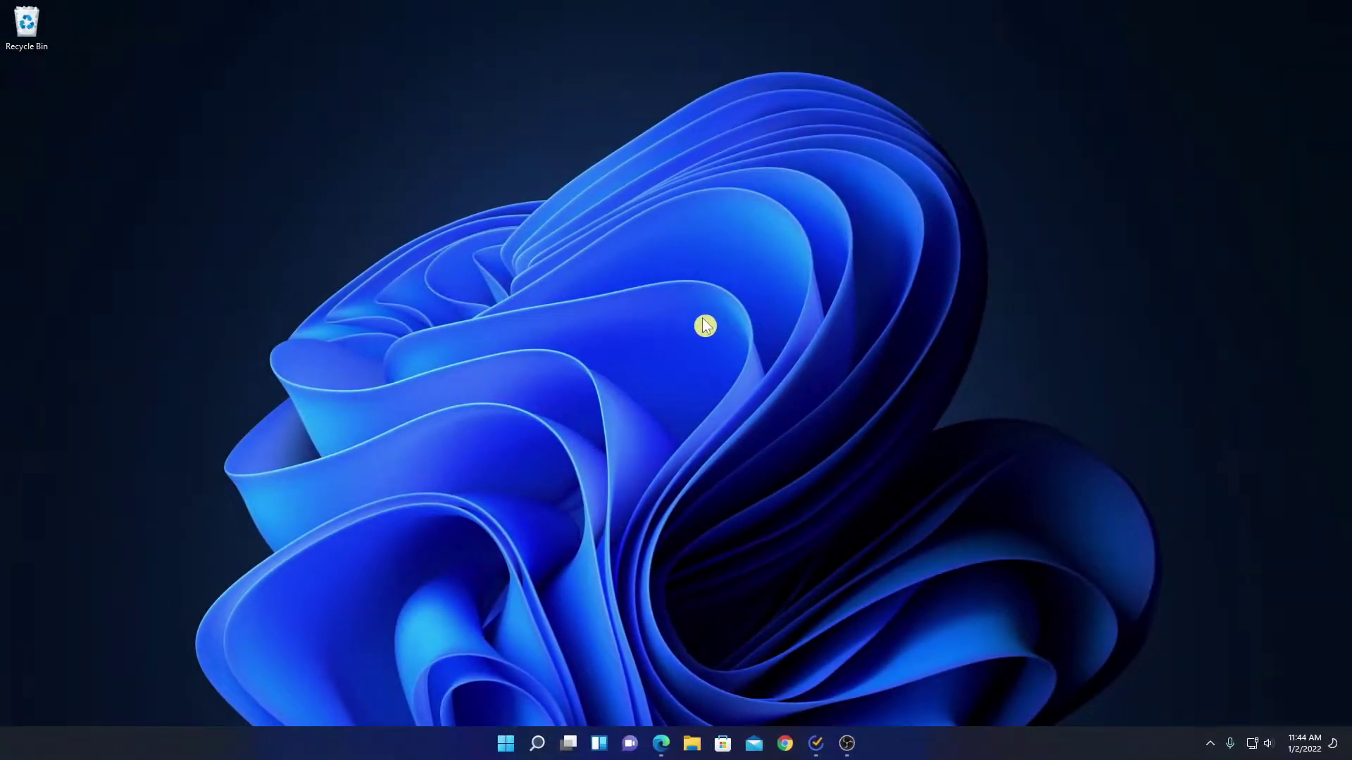
- Launch Edge from the taskbar and open the Manage extensions page from the Extensions menu
{"action": "left_click", "coordinate": [661, 743]}
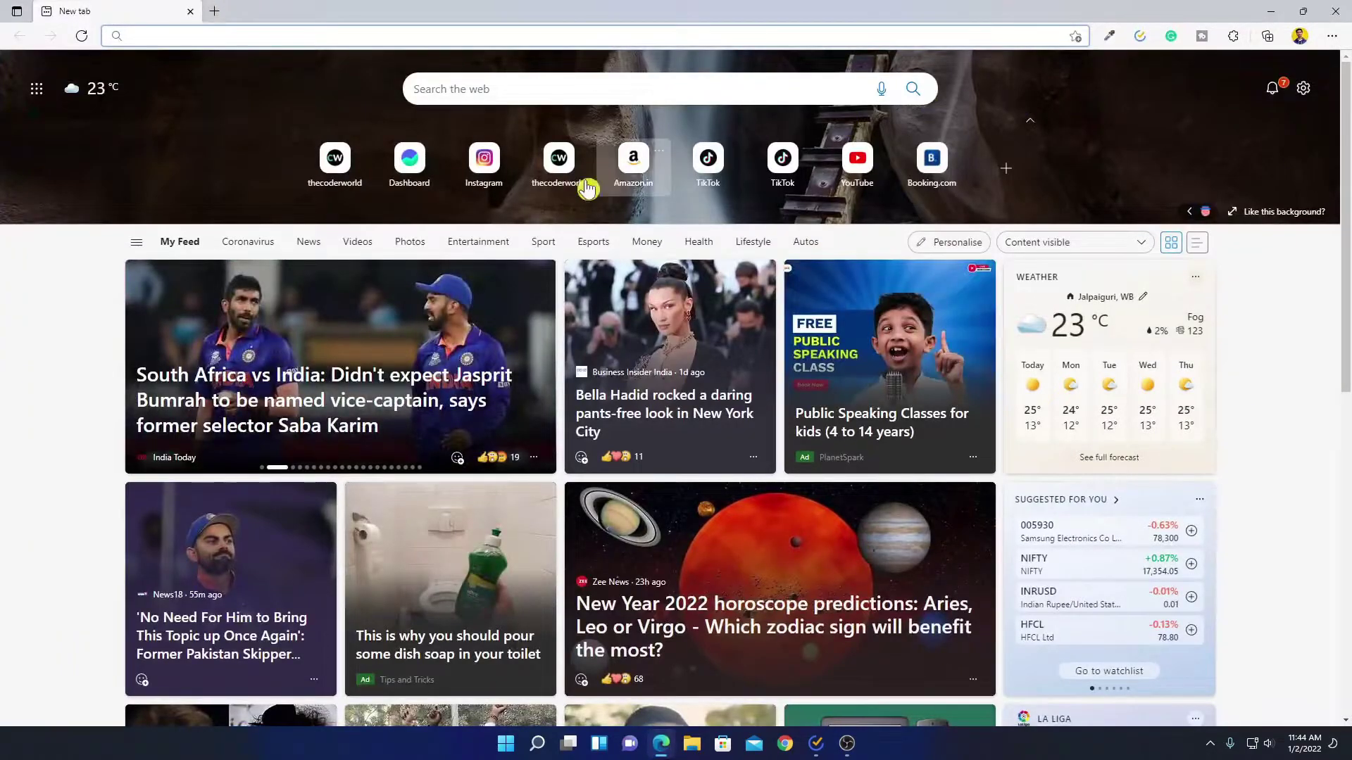
{"action": "left_click", "coordinate": [1233, 35]}
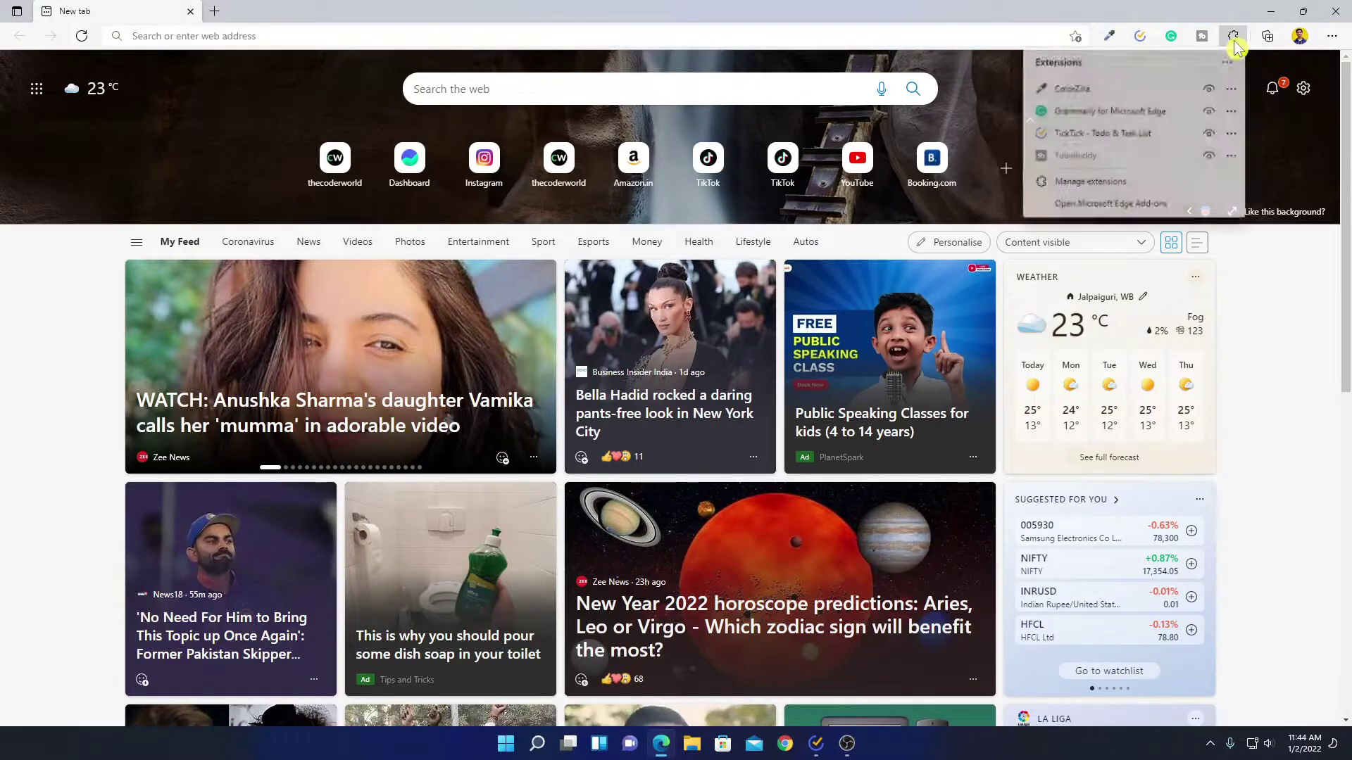
{"action": "left_click", "coordinate": [1164, 185]}
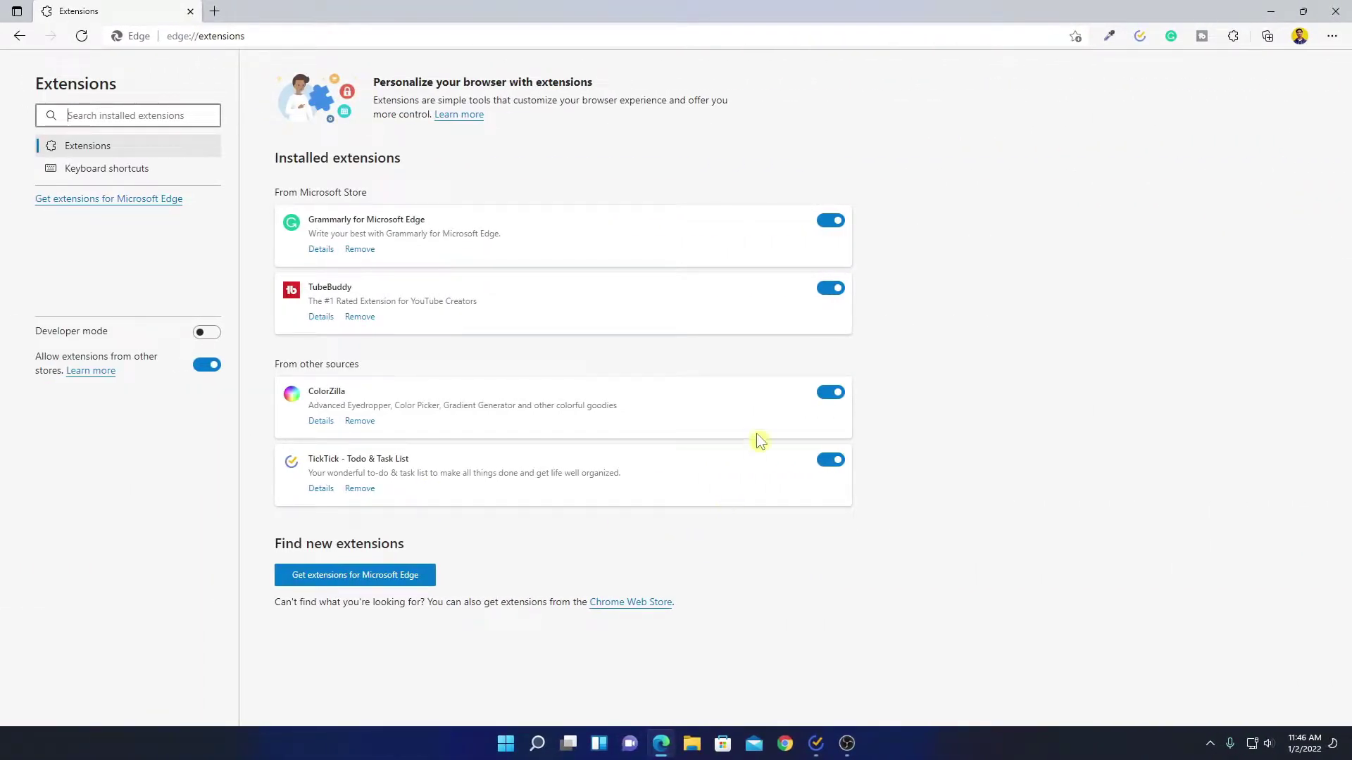
- Disable and remove the Grammarly extension, then submit its uninstall survey
{"action": "left_click", "coordinate": [829, 221]}
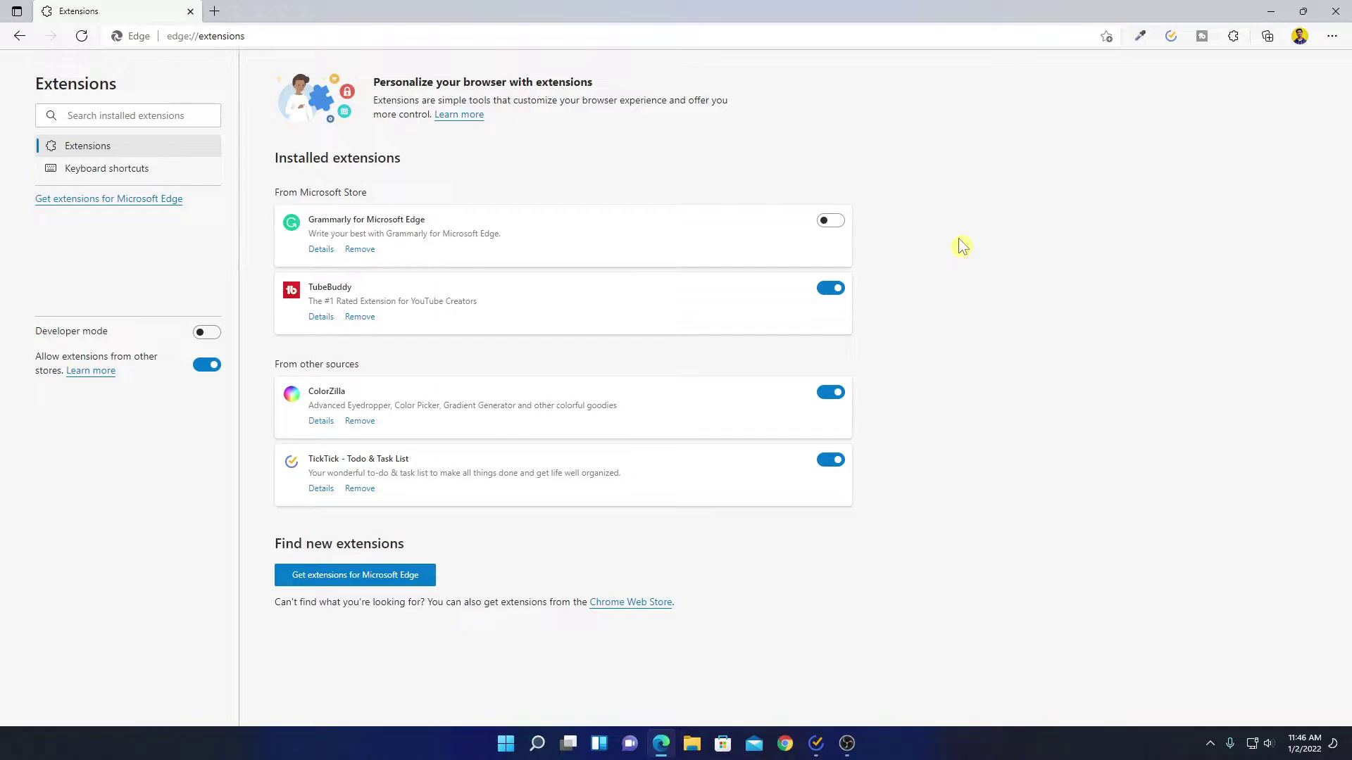
{"action": "left_click", "coordinate": [360, 251]}
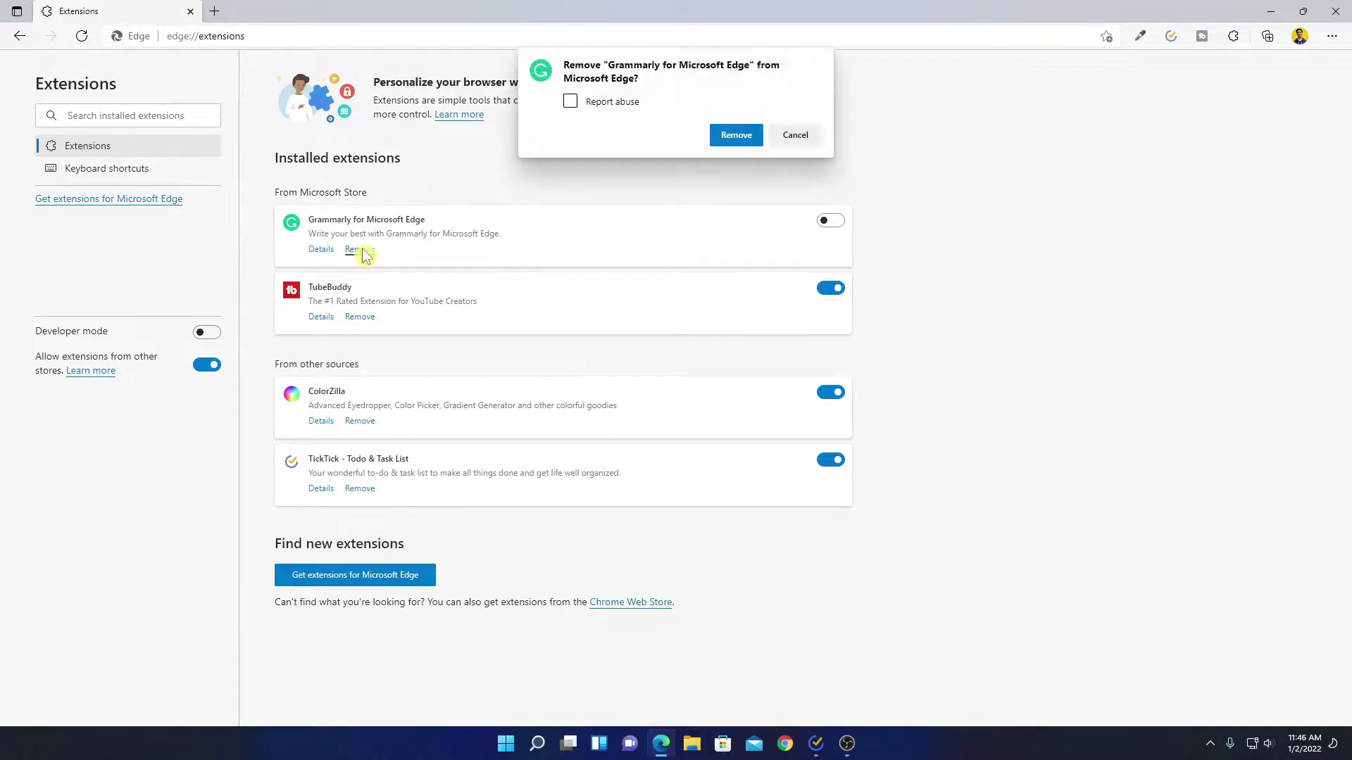
{"action": "left_click", "coordinate": [736, 135]}
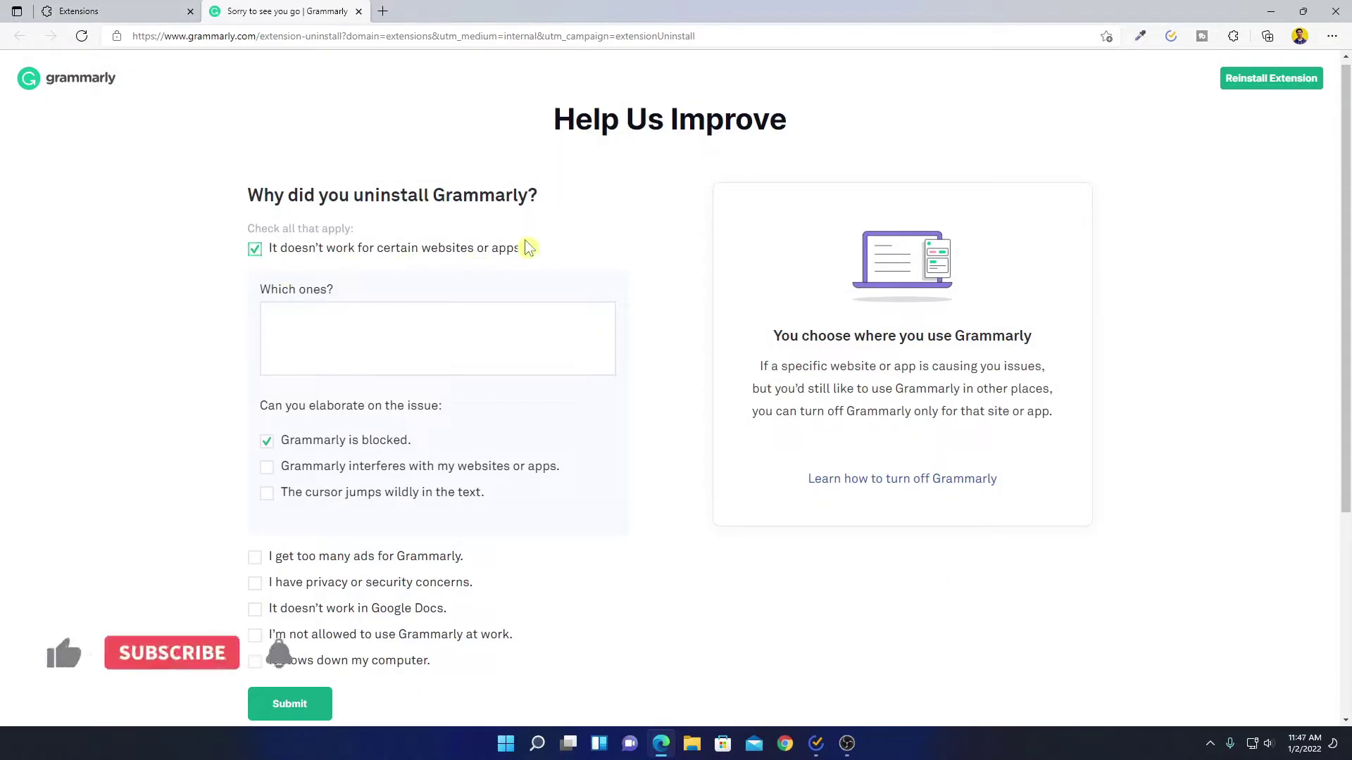
{"action": "scroll", "coordinate": [648, 247], "scroll_direction": "down", "scroll_amount": 5}
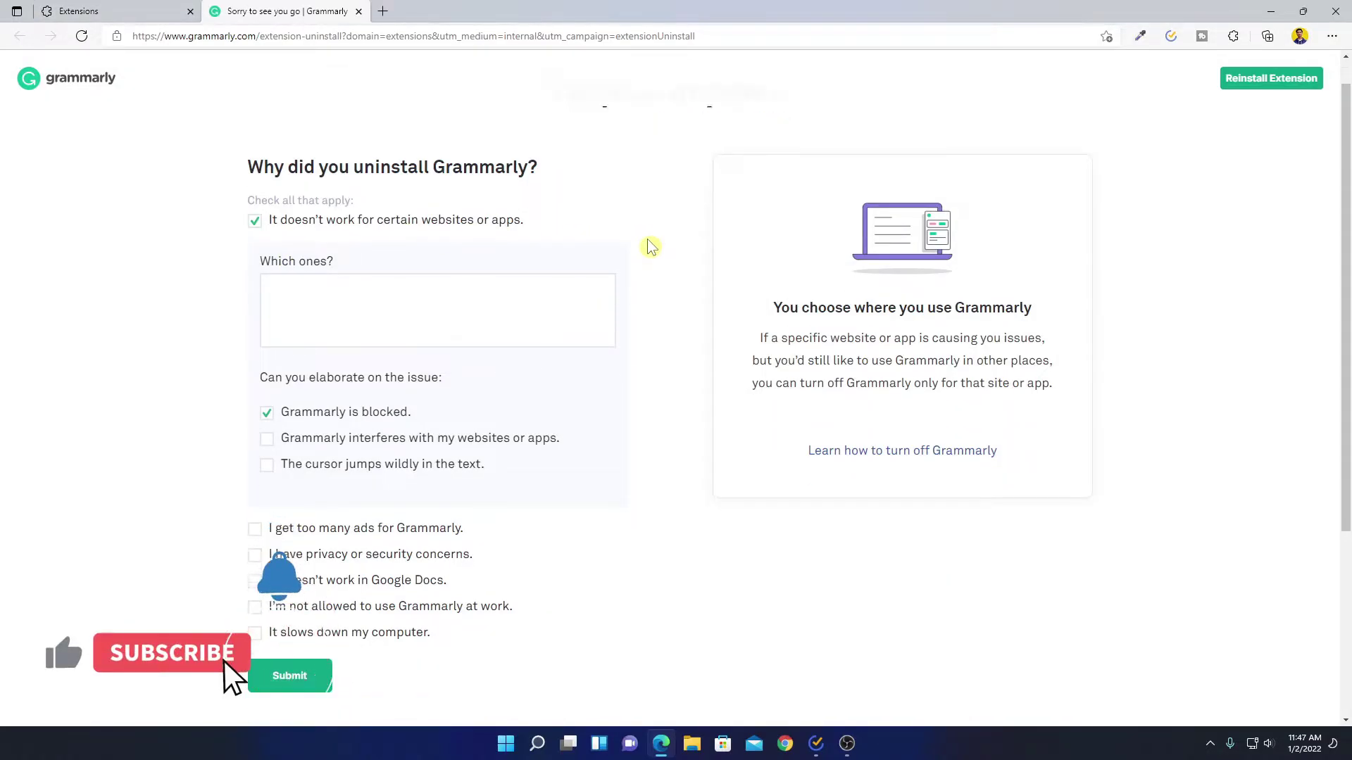
{"action": "left_click", "coordinate": [316, 409]}
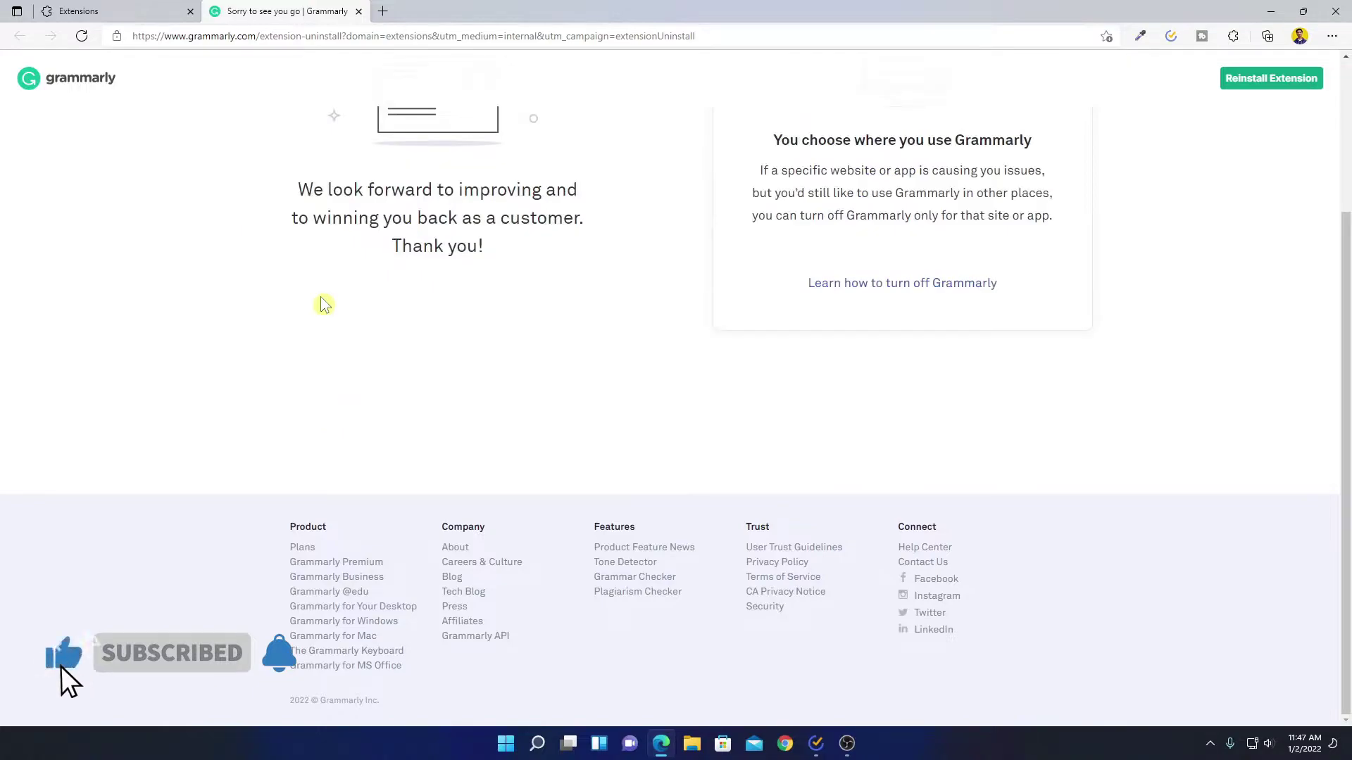
{"action": "scroll", "coordinate": [323, 302], "scroll_direction": "up", "scroll_amount": 3}
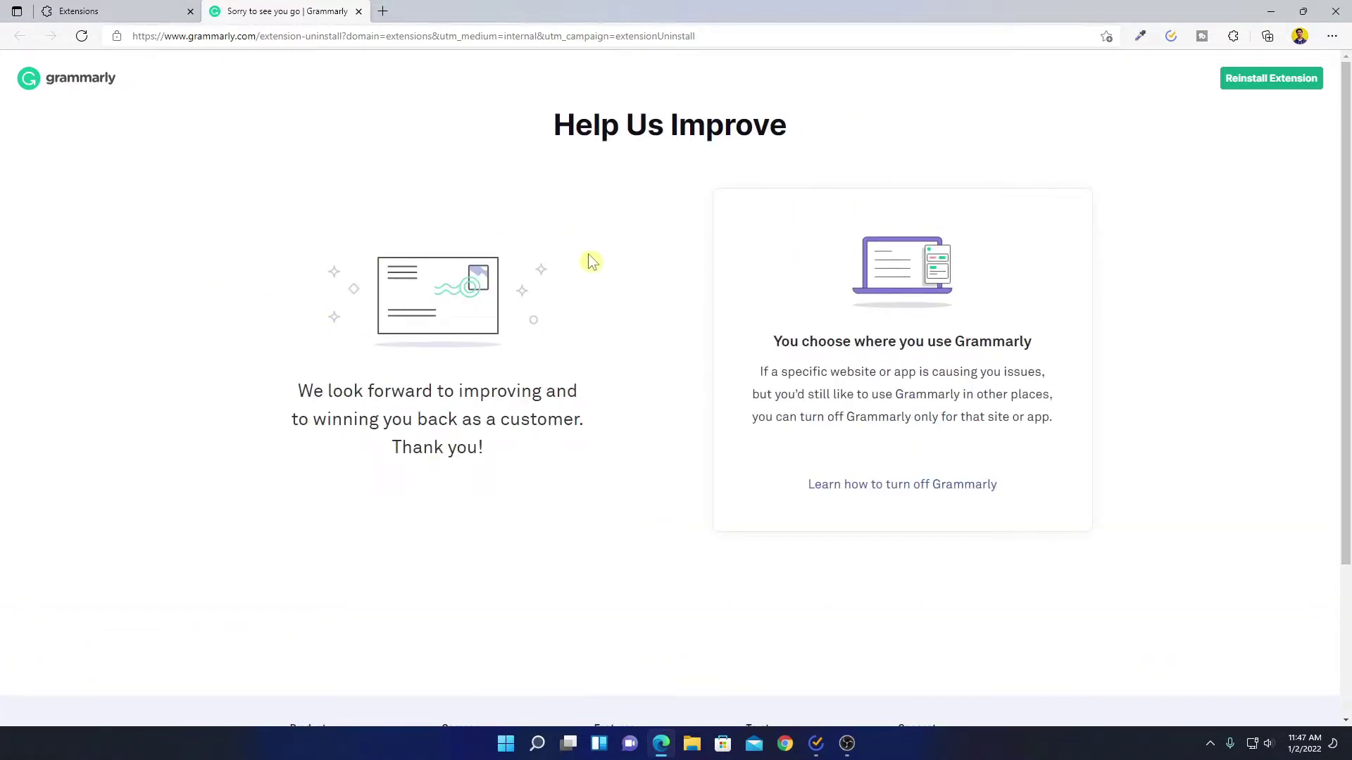
- Close the Grammarly survey tab and go to the Edge Add-ons store
{"action": "left_click", "coordinate": [363, 12]}
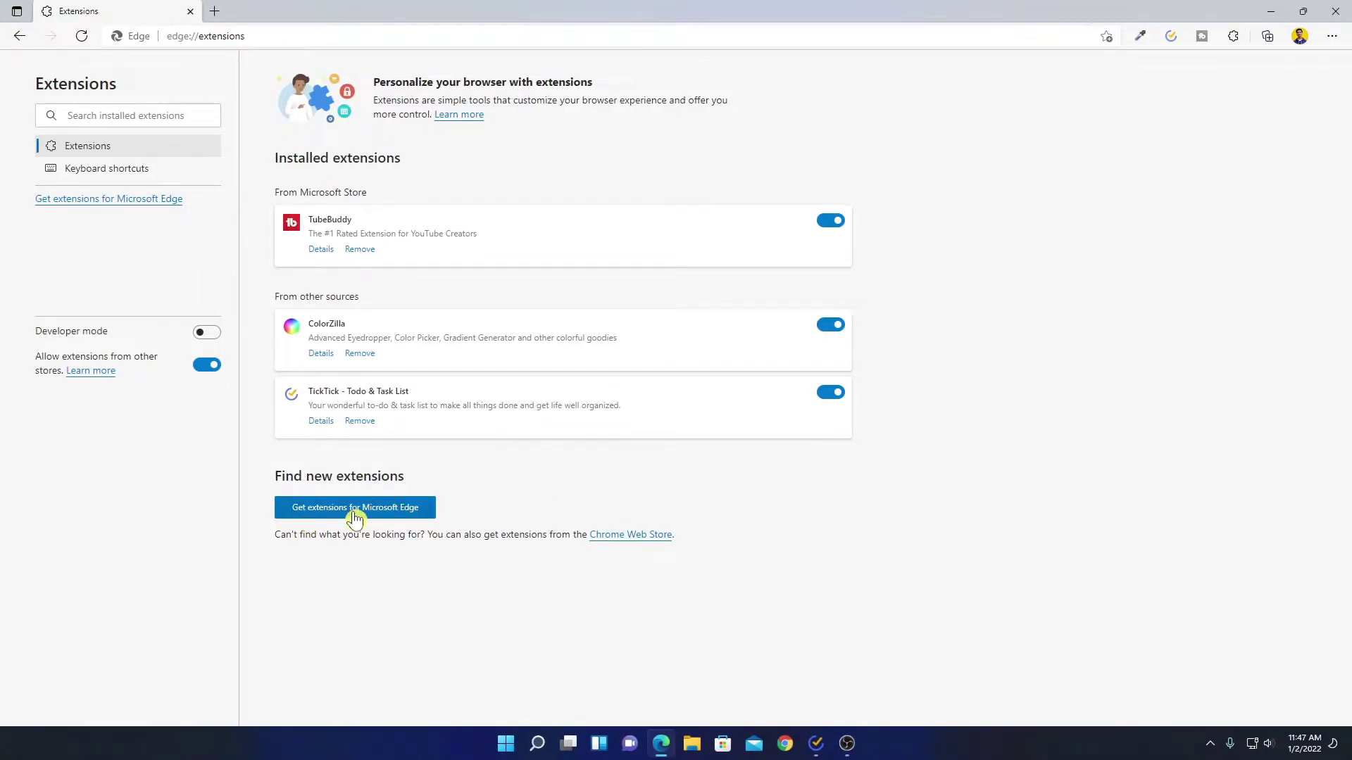
{"action": "left_click", "coordinate": [394, 519]}
{"action": "scroll", "coordinate": [1192, 429], "scroll_direction": "down", "scroll_amount": 7}
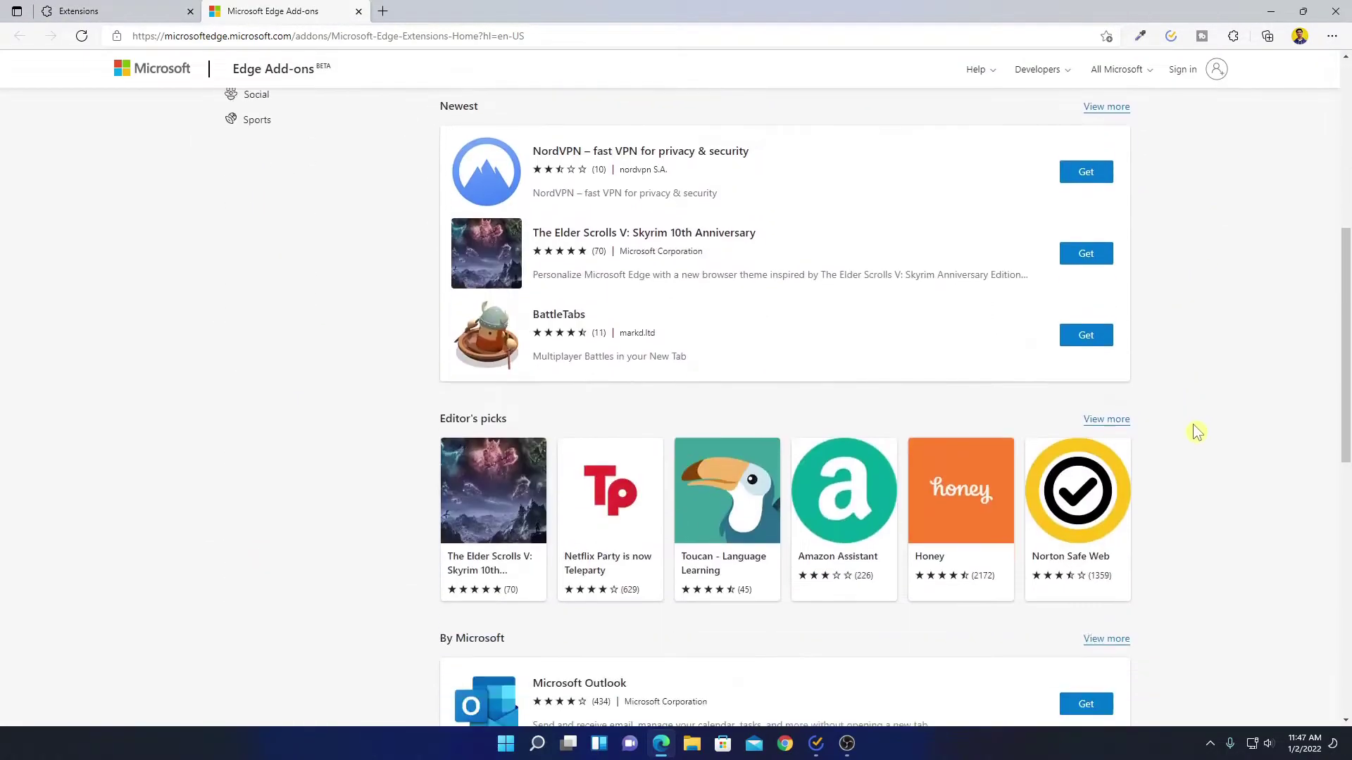
{"action": "scroll", "coordinate": [1190, 487], "scroll_direction": "up", "scroll_amount": 7}
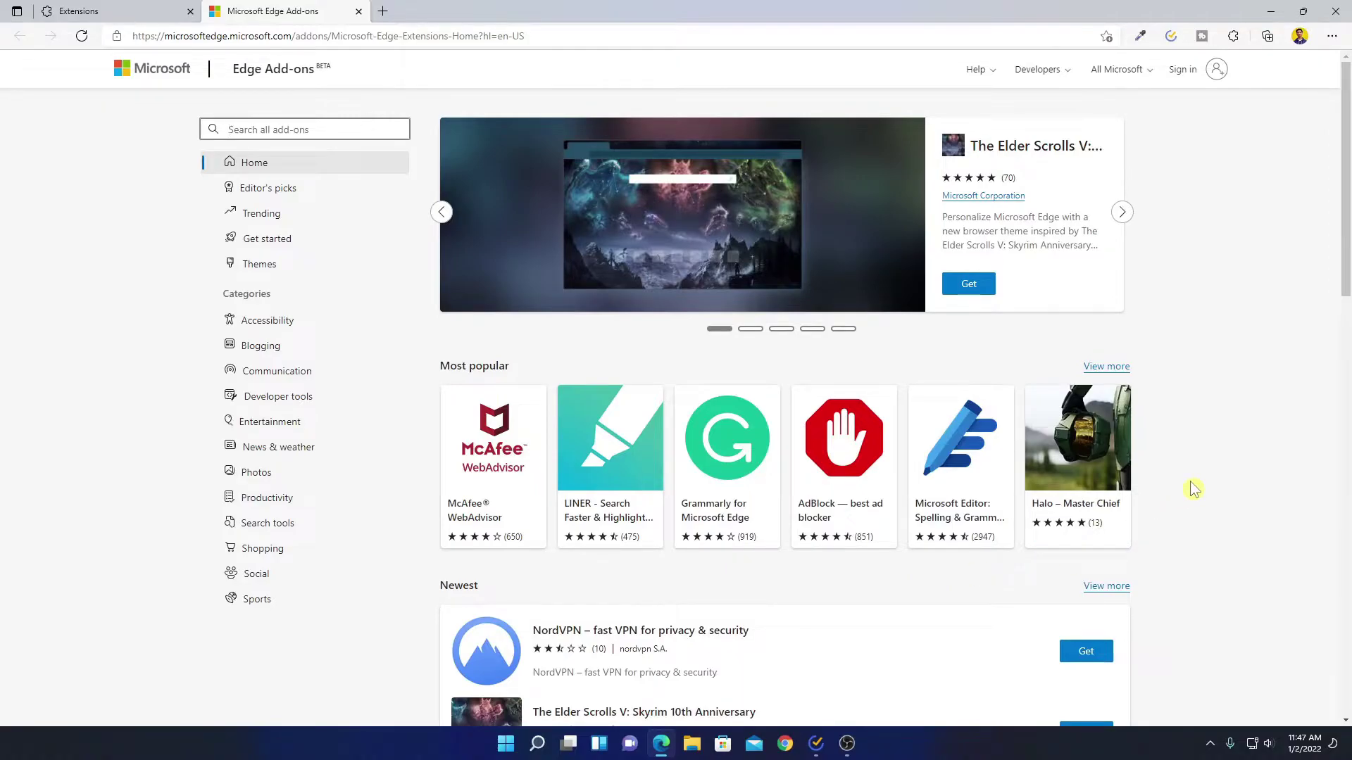
- Look through the Editor's picks, Trending, Get started and Themes sections of the store
{"action": "left_click", "coordinate": [345, 196]}
{"action": "left_click", "coordinate": [342, 222]}
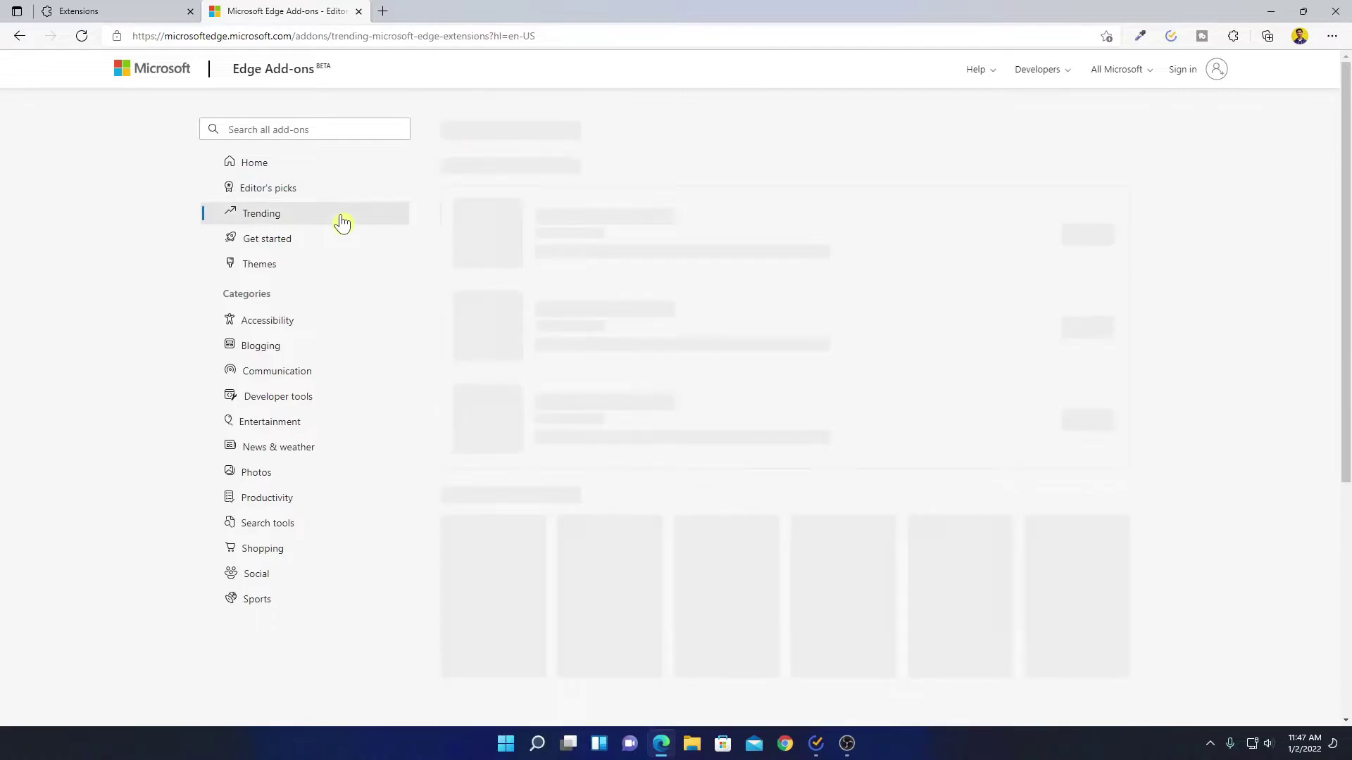
{"action": "left_click", "coordinate": [331, 243]}
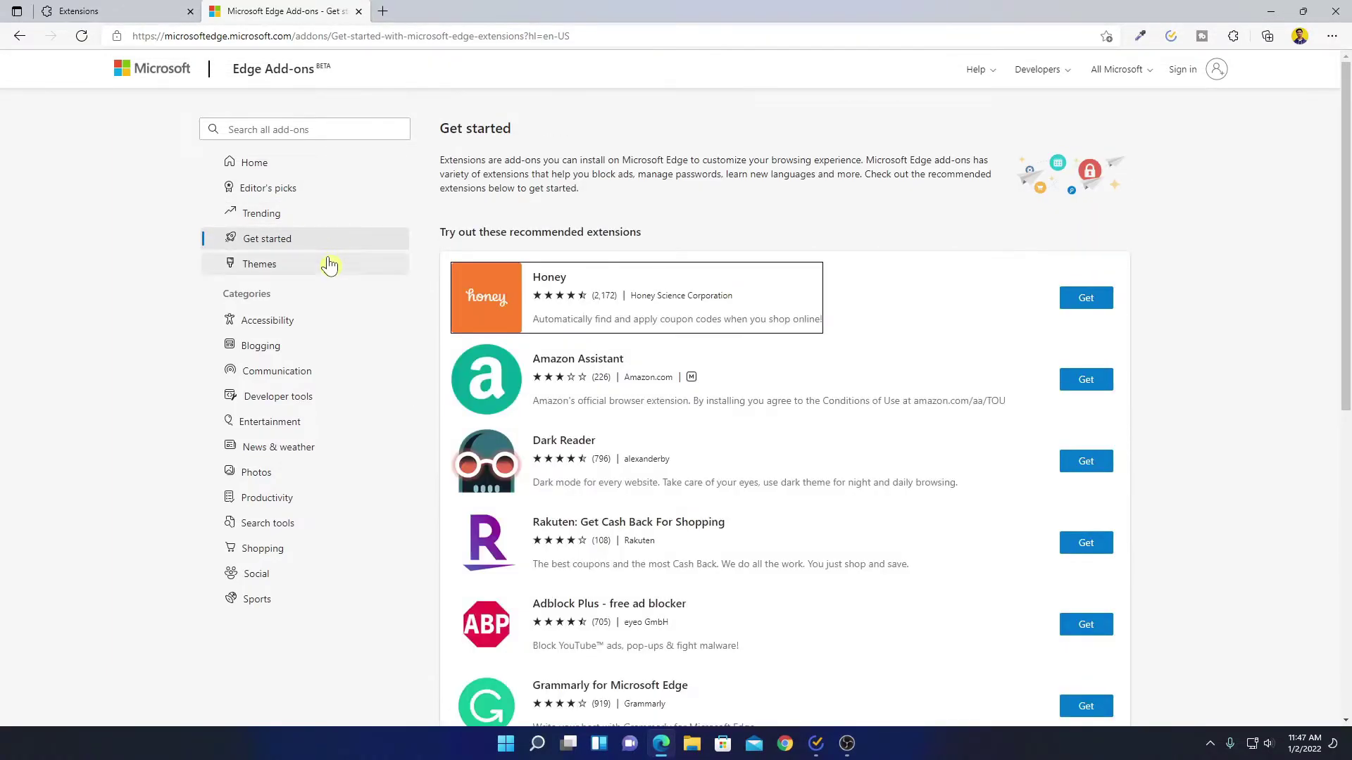
{"action": "left_click", "coordinate": [328, 265]}
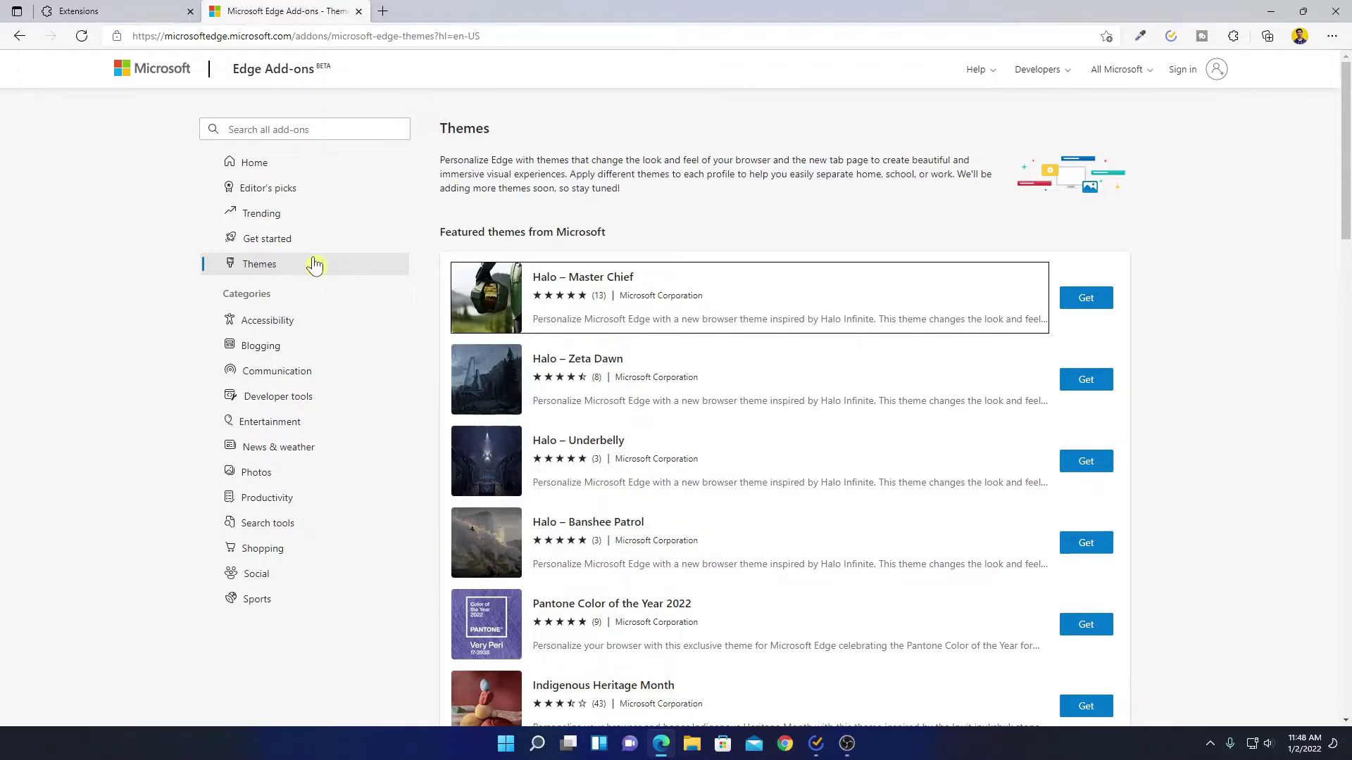
{"action": "scroll", "coordinate": [821, 310], "scroll_direction": "down", "scroll_amount": 8}
{"action": "scroll", "coordinate": [823, 345], "scroll_direction": "up", "scroll_amount": 8}
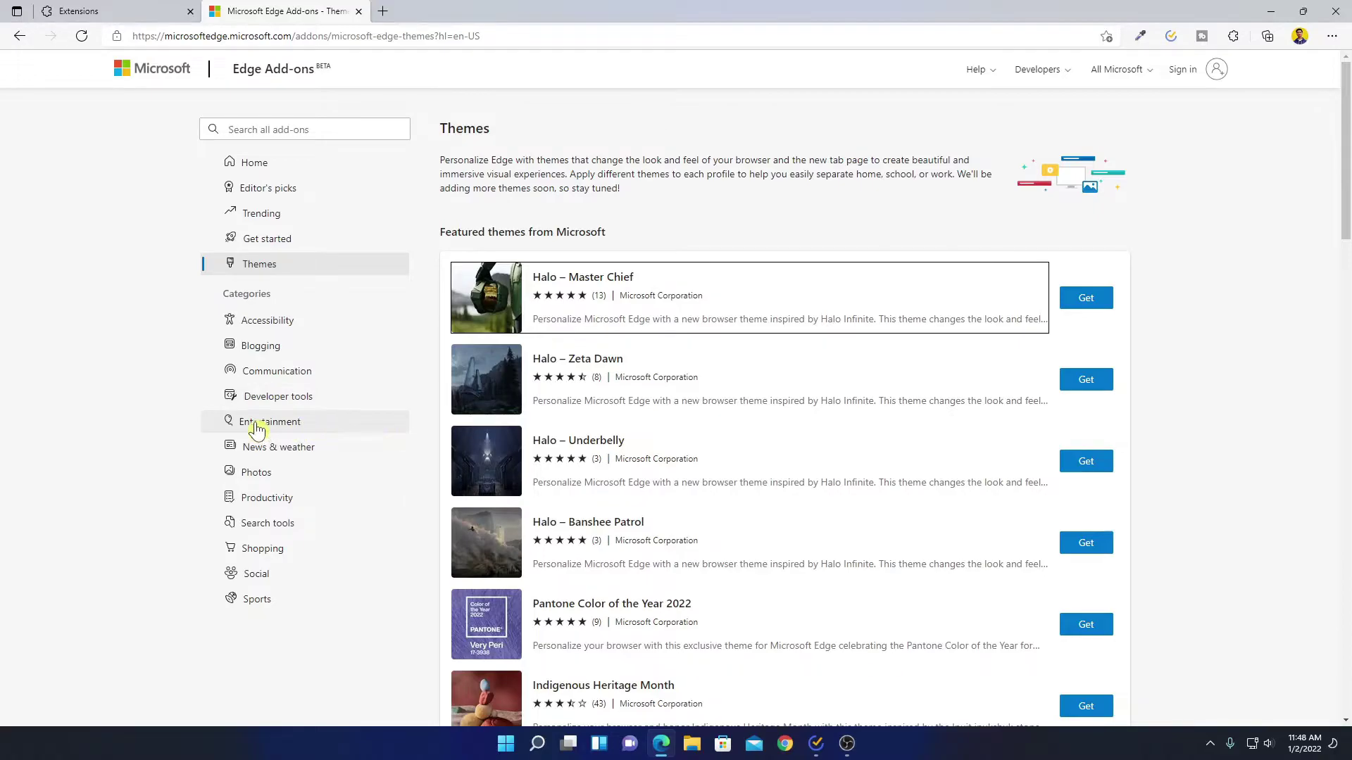
- Scroll through the Entertainment category's 645 extensions and return to the top
{"action": "left_click", "coordinate": [341, 425]}
{"action": "scroll", "coordinate": [780, 335], "scroll_direction": "down", "scroll_amount": 12}
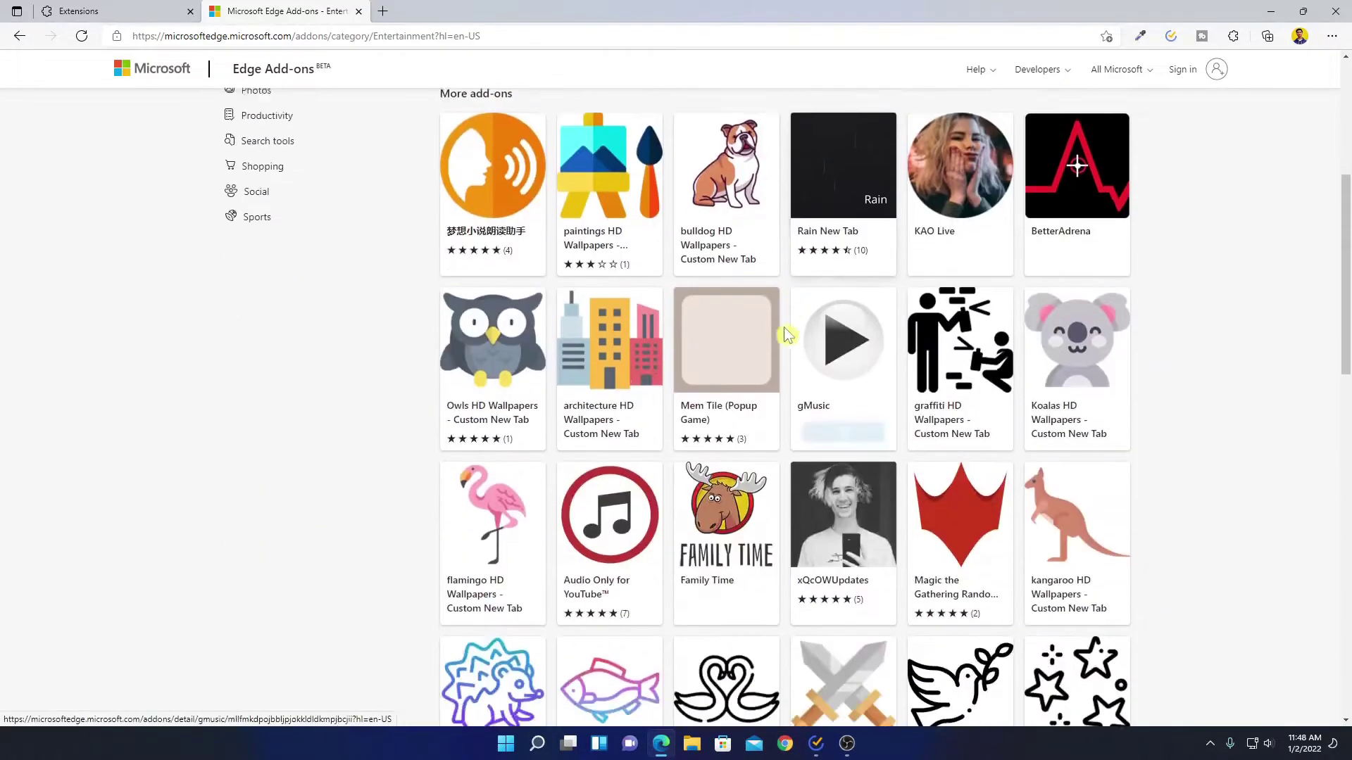
{"action": "scroll", "coordinate": [902, 398], "scroll_direction": "down", "scroll_amount": 5}
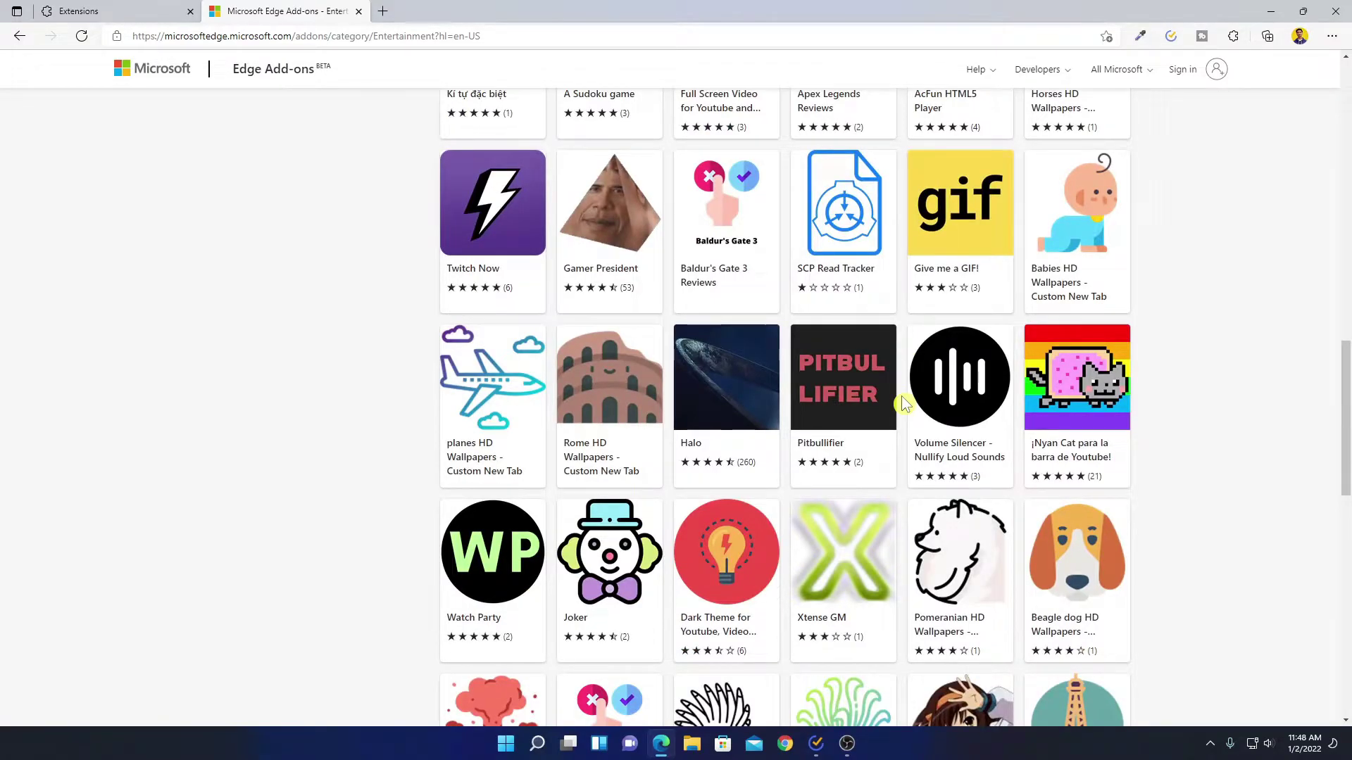
{"action": "scroll", "coordinate": [902, 398], "scroll_direction": "down", "scroll_amount": 9}
{"action": "key", "text": "Home"}
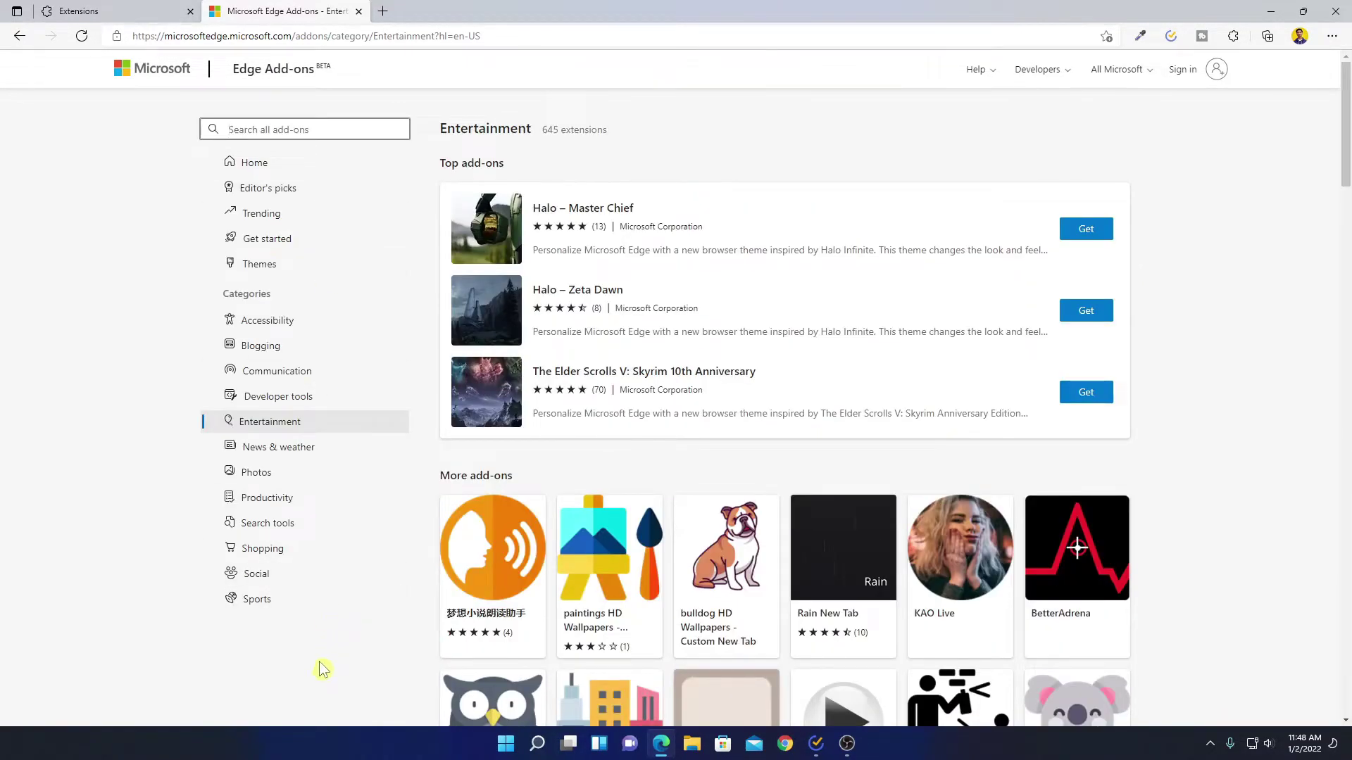
- Search the store for 'google' and add the Google Translate Tool extension to Edge
{"action": "type", "text": "google"}
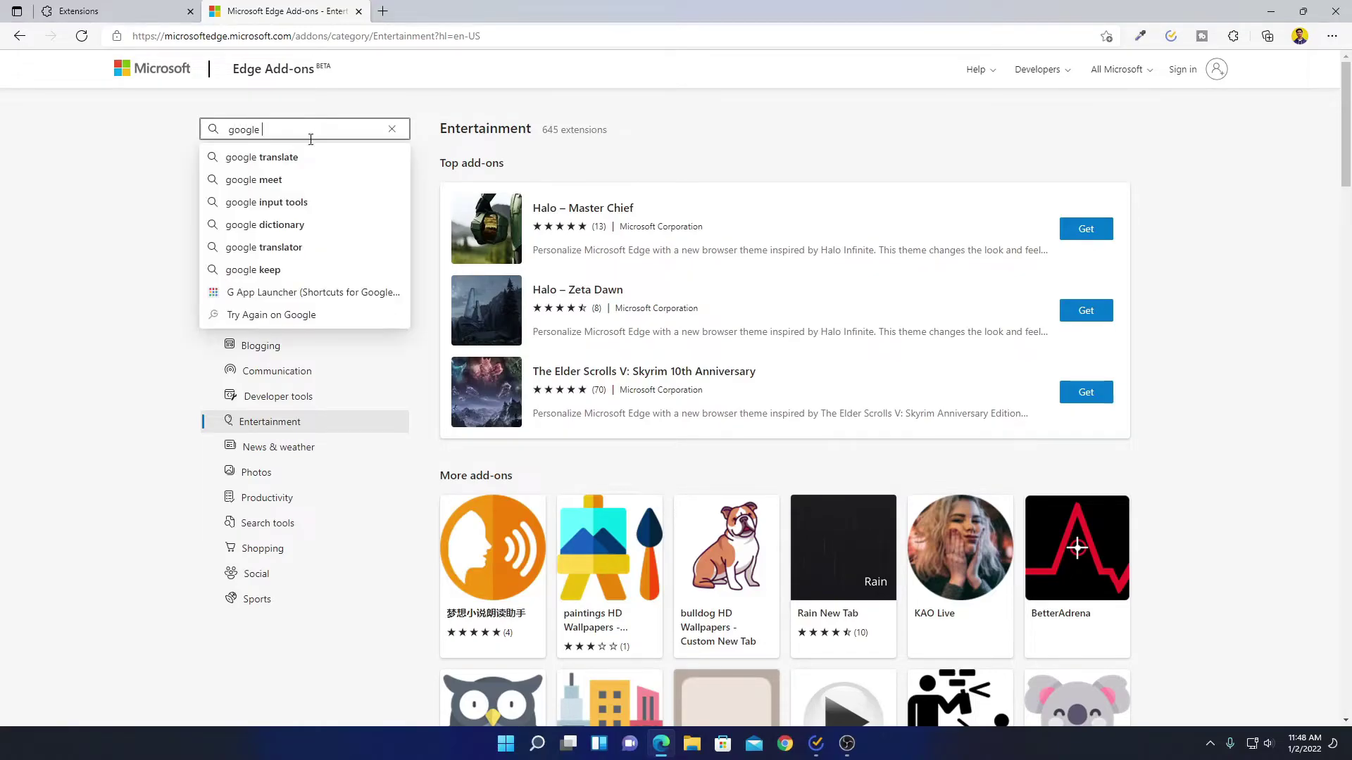
{"action": "left_click", "coordinate": [301, 161]}
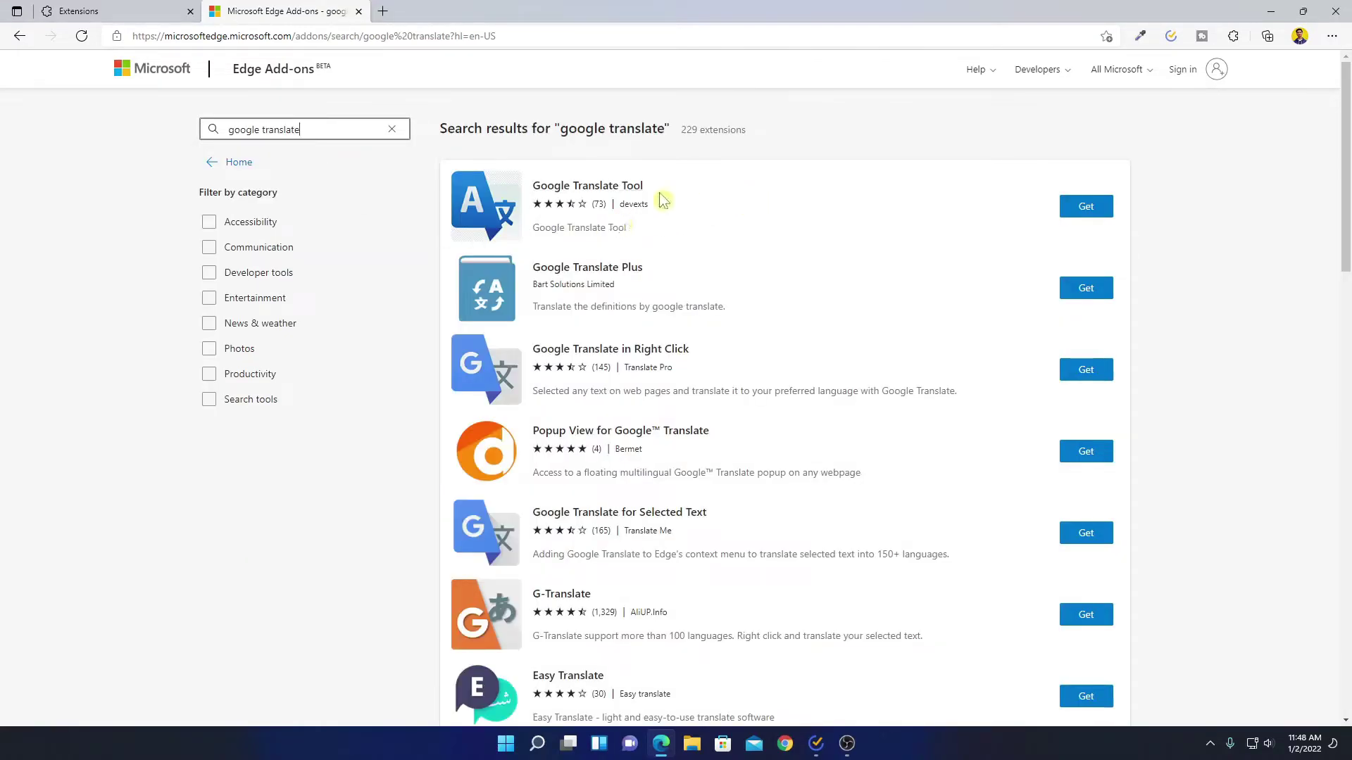
{"action": "left_click", "coordinate": [642, 187]}
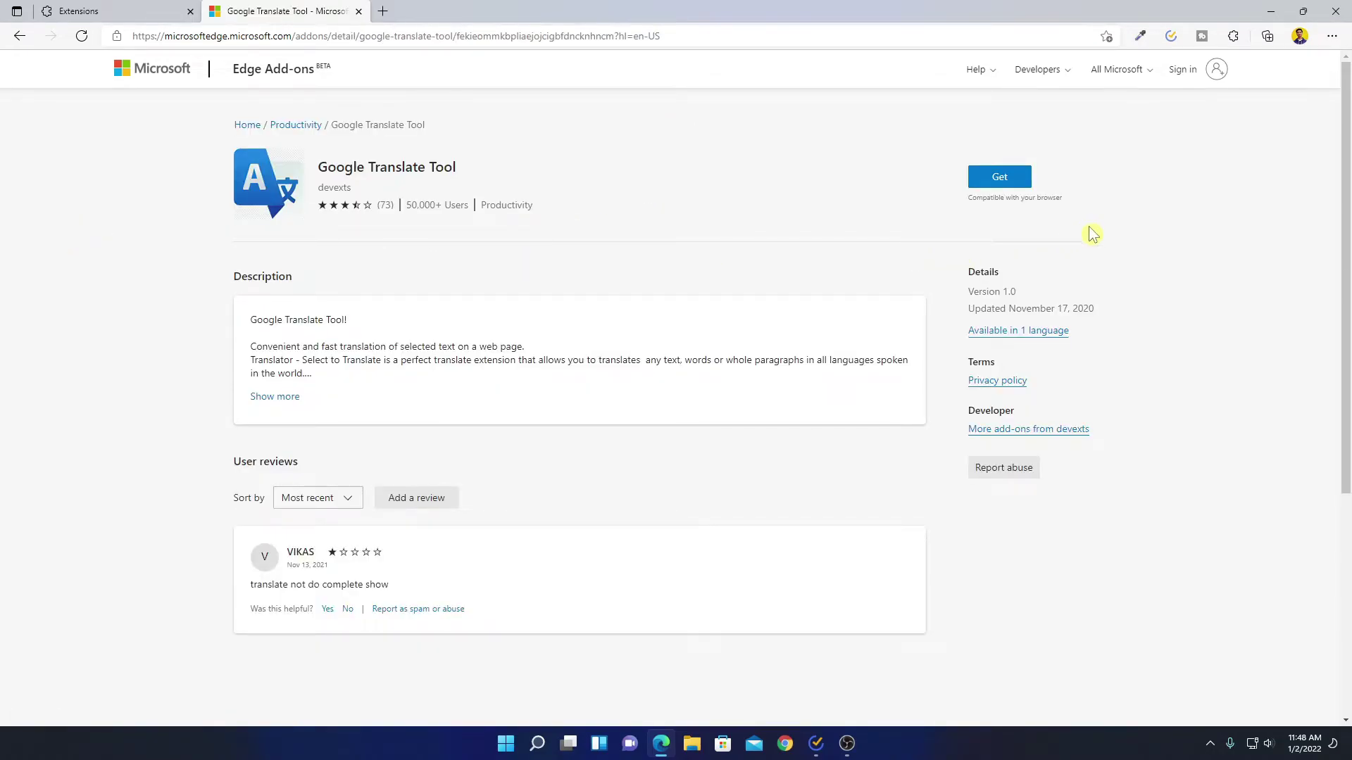
{"action": "scroll", "coordinate": [1106, 338], "scroll_direction": "down", "scroll_amount": 5}
{"action": "scroll", "coordinate": [1110, 431], "scroll_direction": "up", "scroll_amount": 5}
{"action": "scroll", "coordinate": [503, 422], "scroll_direction": "down", "scroll_amount": 5}
{"action": "scroll", "coordinate": [513, 507], "scroll_direction": "up", "scroll_amount": 5}
{"action": "left_click", "coordinate": [1005, 187]}
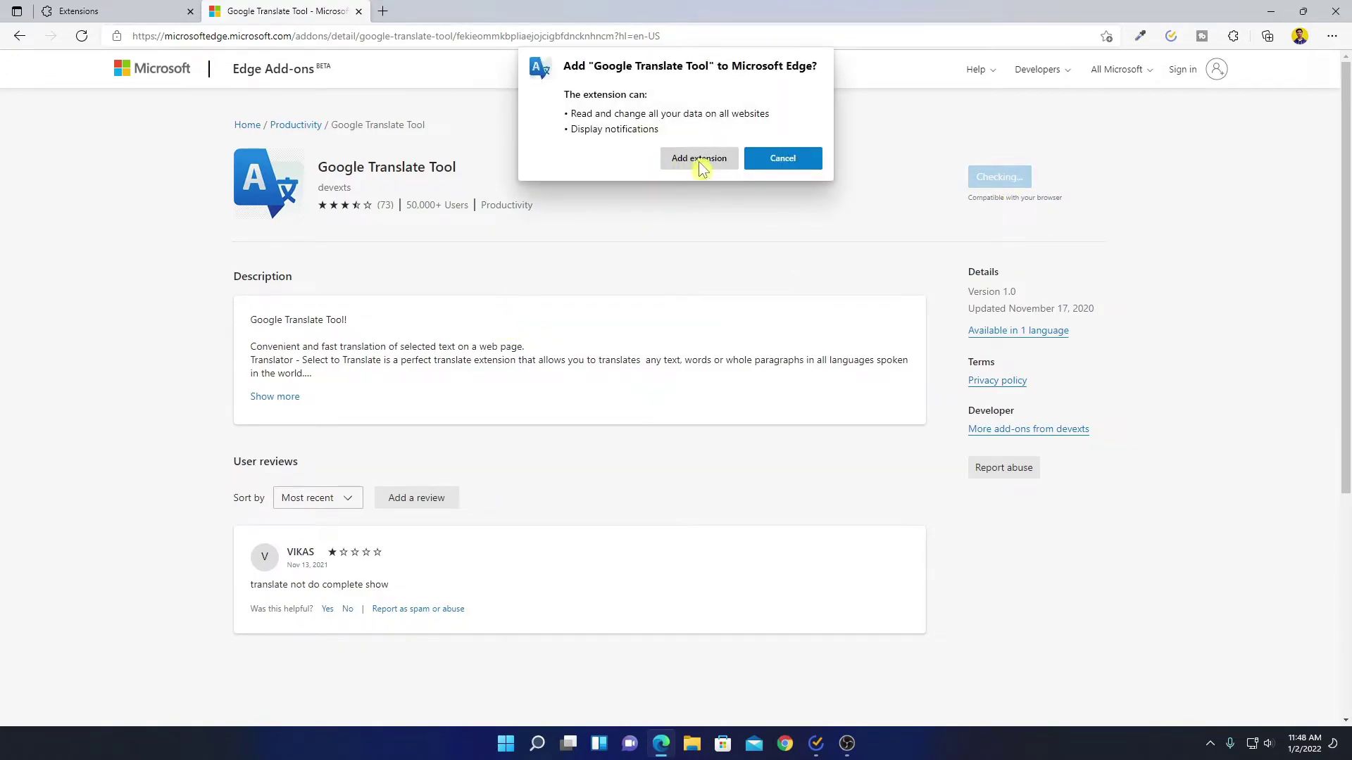
{"action": "left_click", "coordinate": [699, 161]}
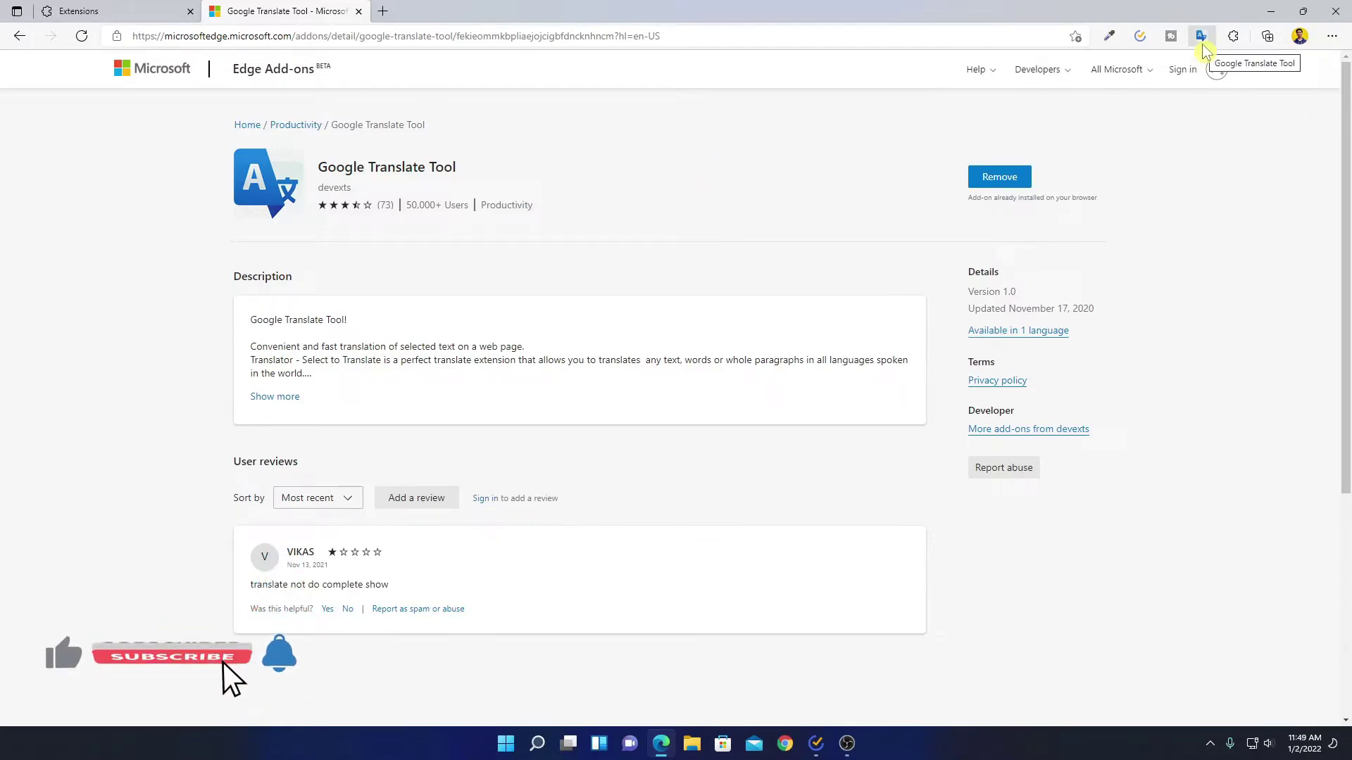
- From the installed extensions page, go to the Chrome Web Store home page and look over its recommendations
{"action": "left_click", "coordinate": [95, 11]}
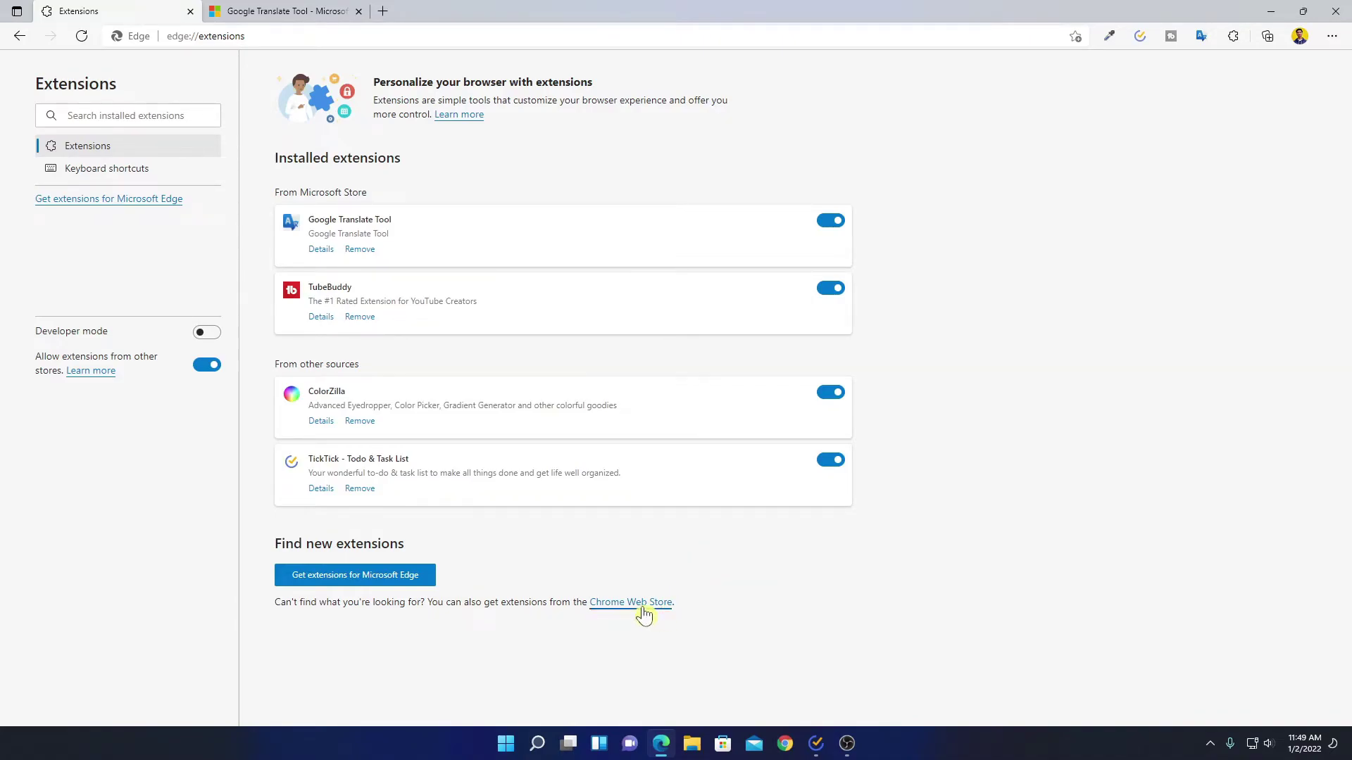
{"action": "left_click", "coordinate": [642, 604]}
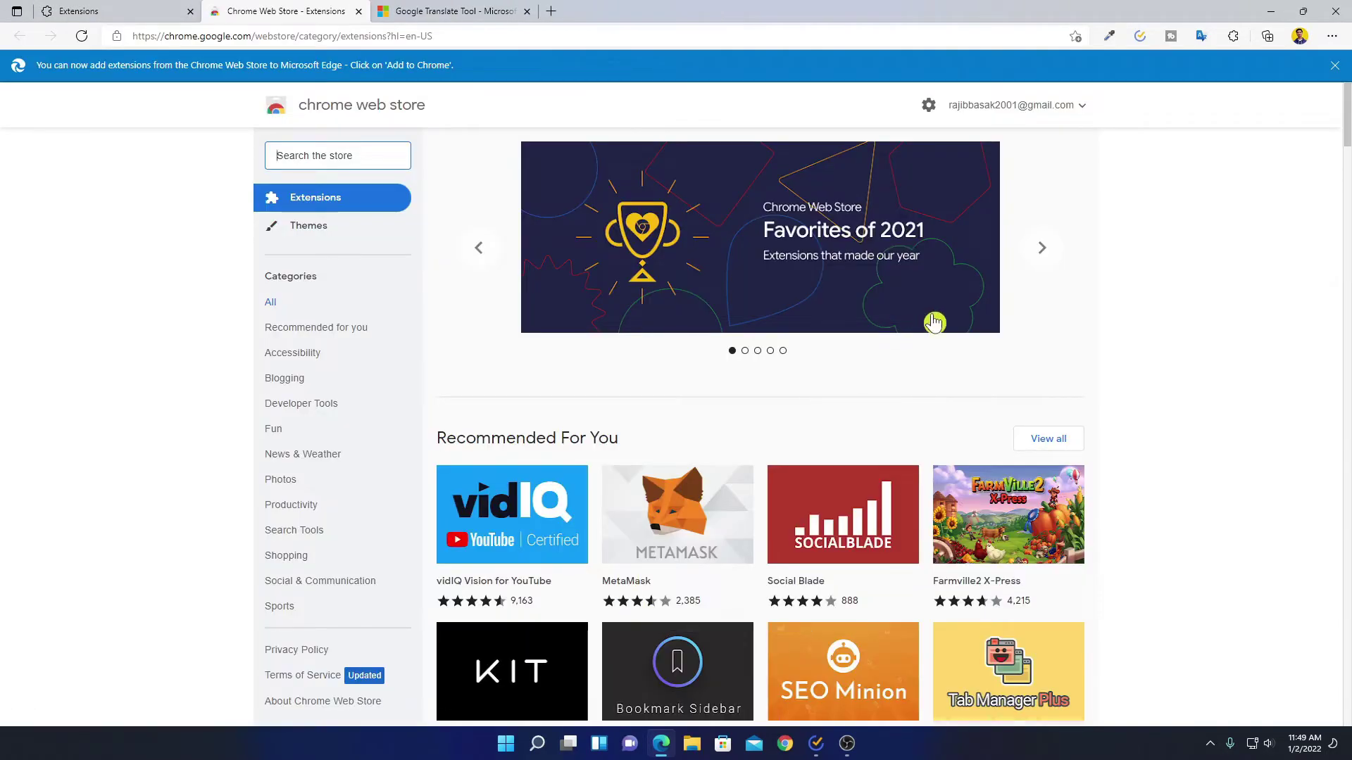
{"action": "scroll", "coordinate": [931, 352], "scroll_direction": "down", "scroll_amount": 8}
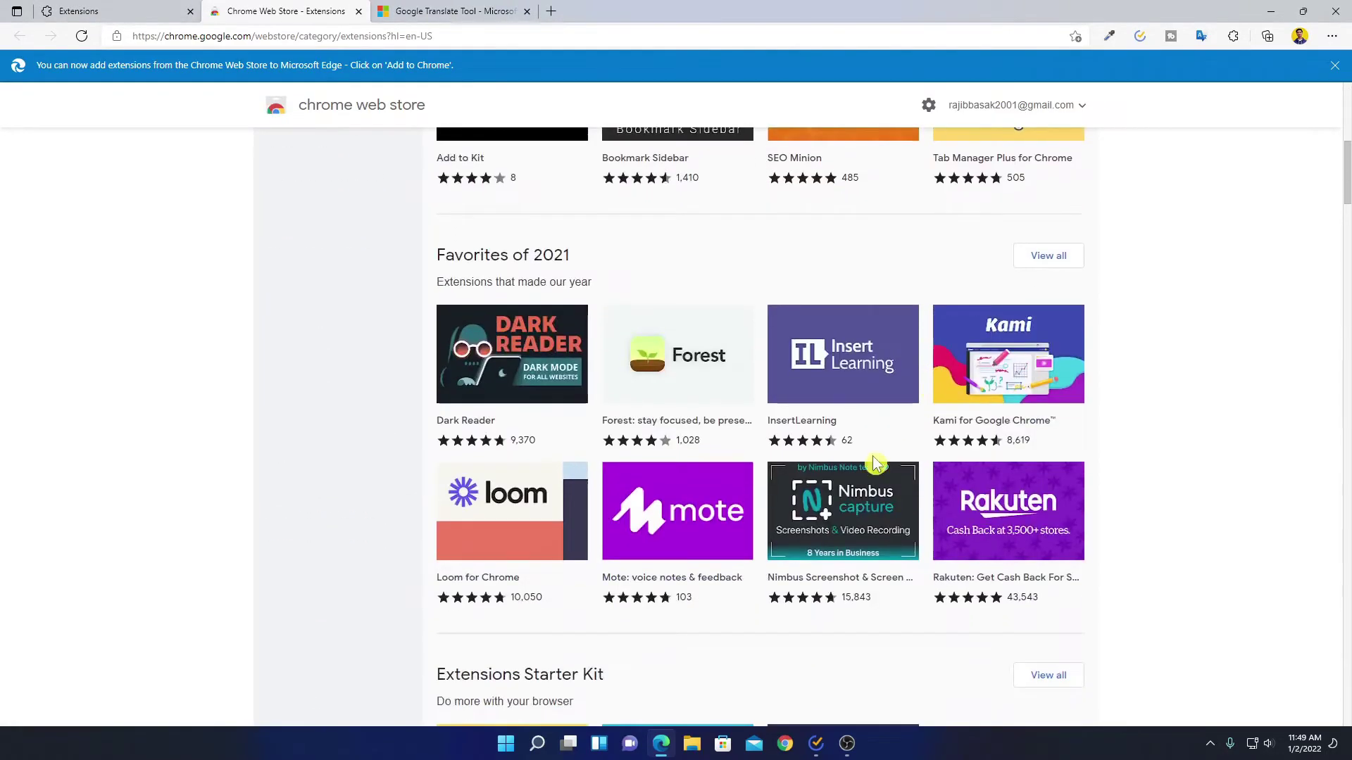
{"action": "scroll", "coordinate": [583, 471], "scroll_direction": "up", "scroll_amount": 8}
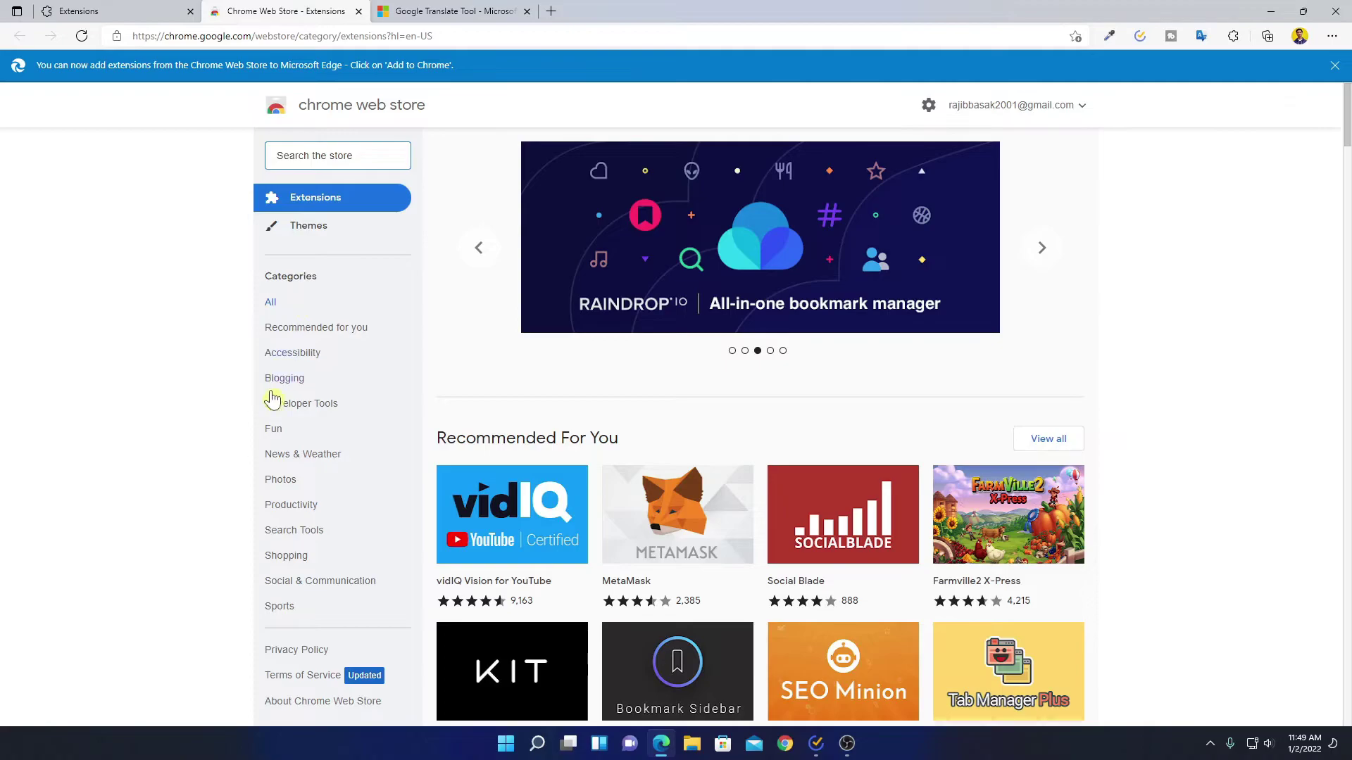
{"action": "scroll", "coordinate": [331, 507], "scroll_direction": "down", "scroll_amount": 3}
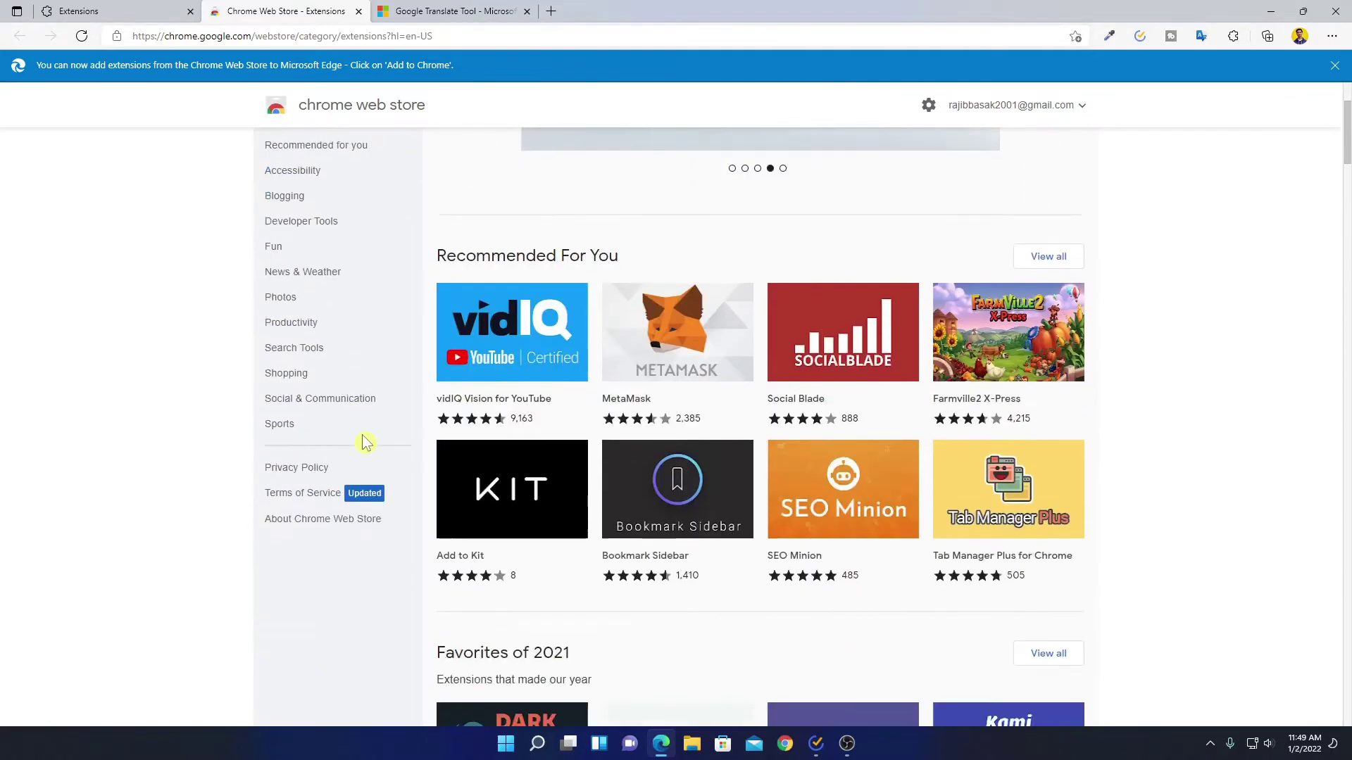
{"action": "scroll", "coordinate": [362, 492], "scroll_direction": "up", "scroll_amount": 3}
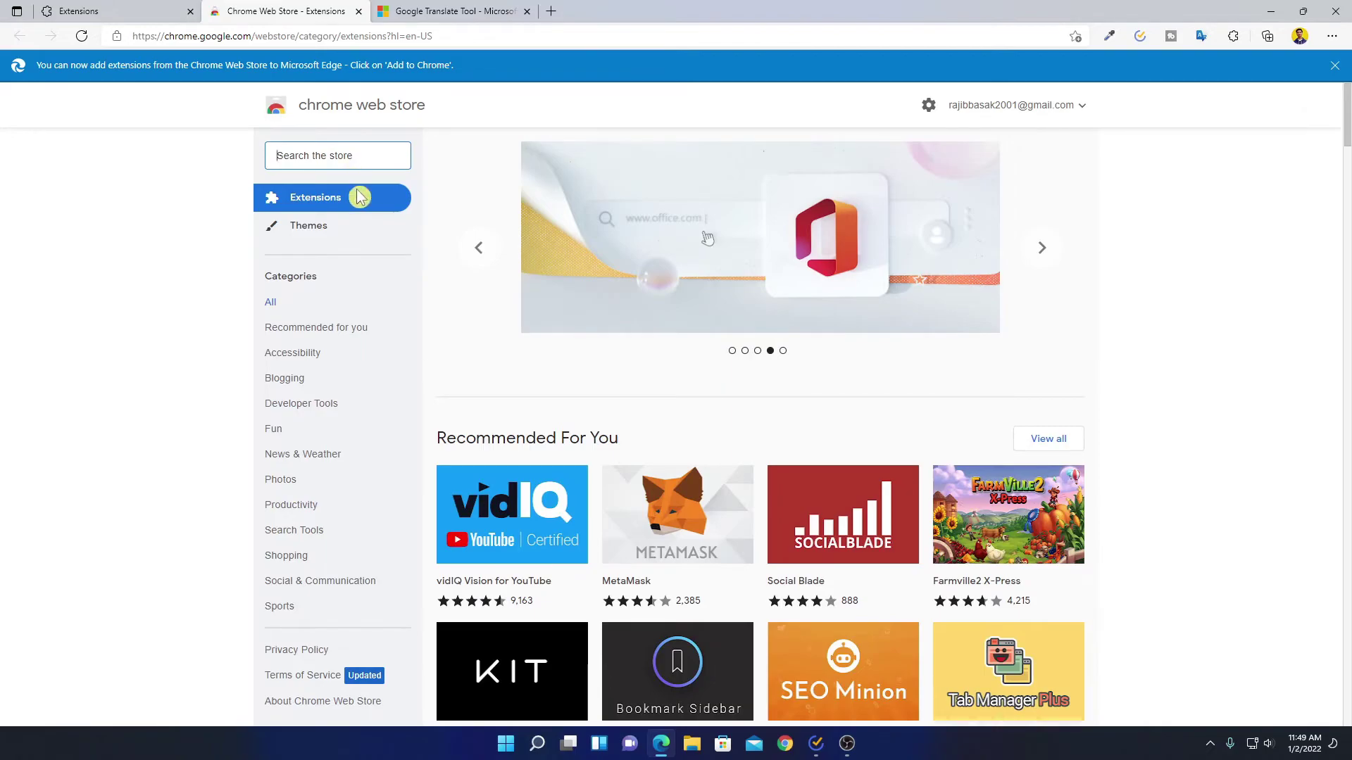
- Install the Social Blade extension from the Chrome Web Store, then minimize Edge
{"action": "left_click", "coordinate": [847, 539]}
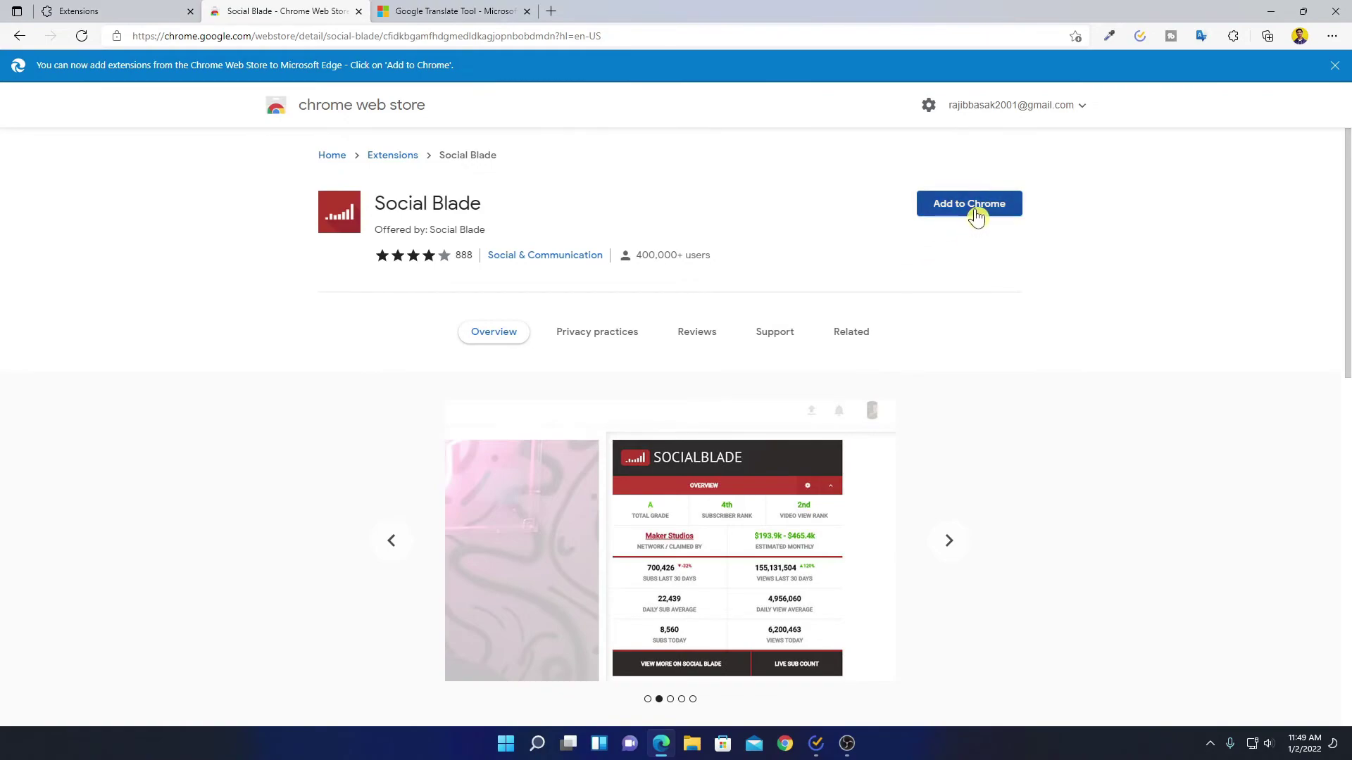
{"action": "left_click", "coordinate": [976, 211]}
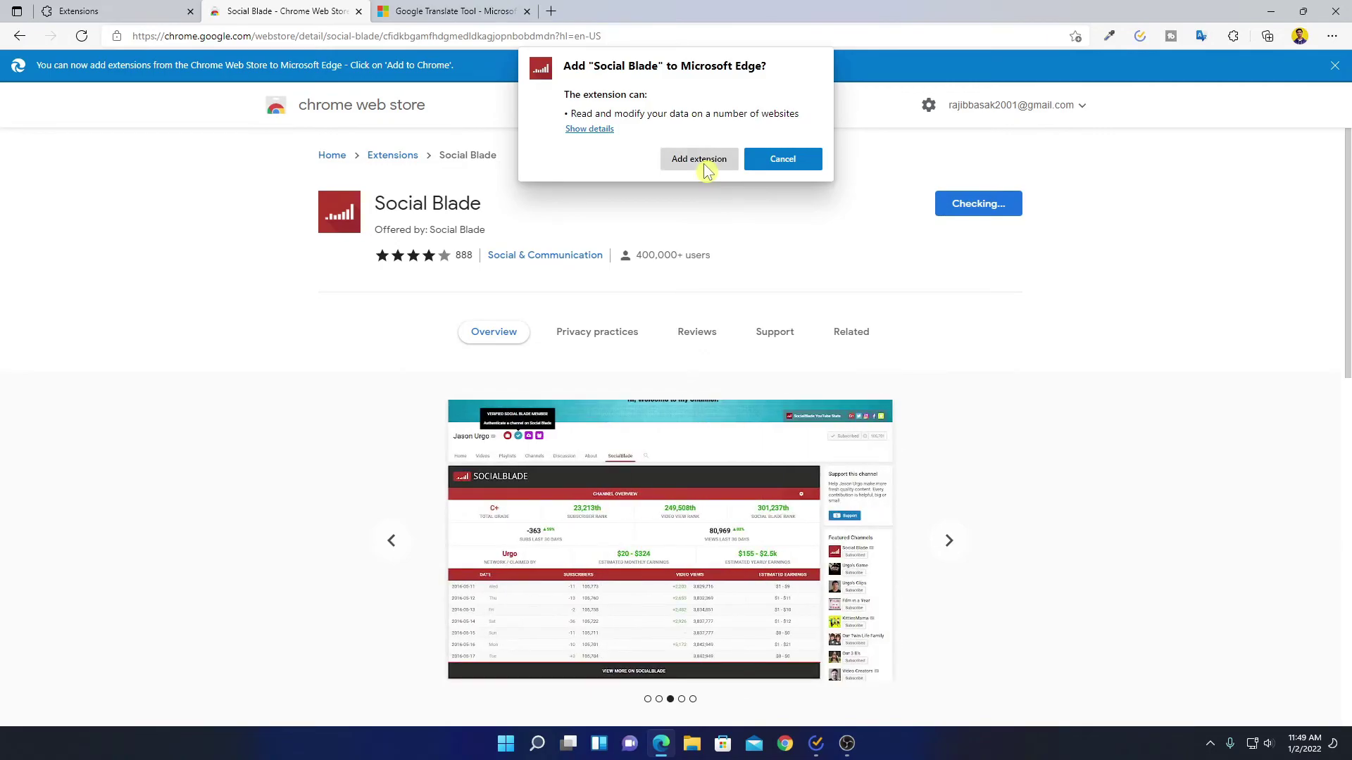
{"action": "left_click", "coordinate": [701, 160]}
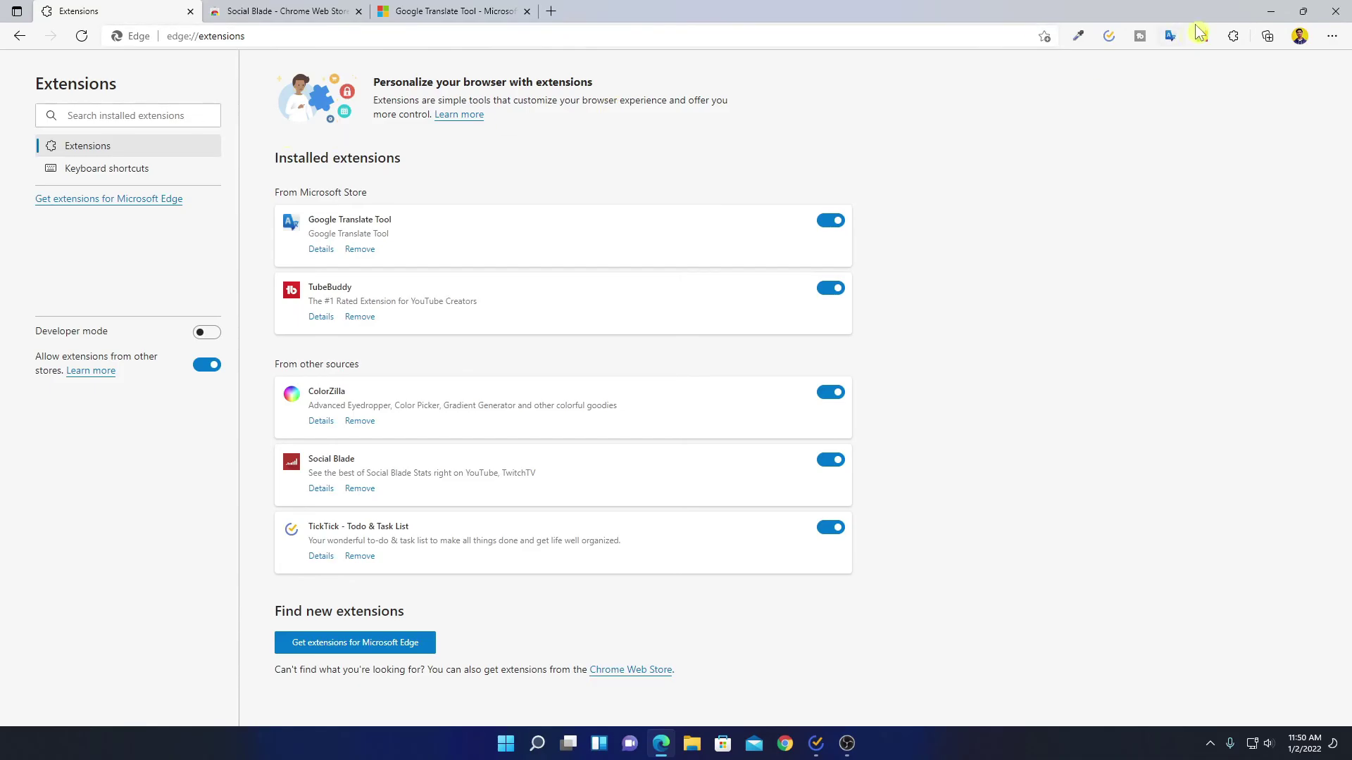
{"action": "left_click", "coordinate": [1270, 11]}
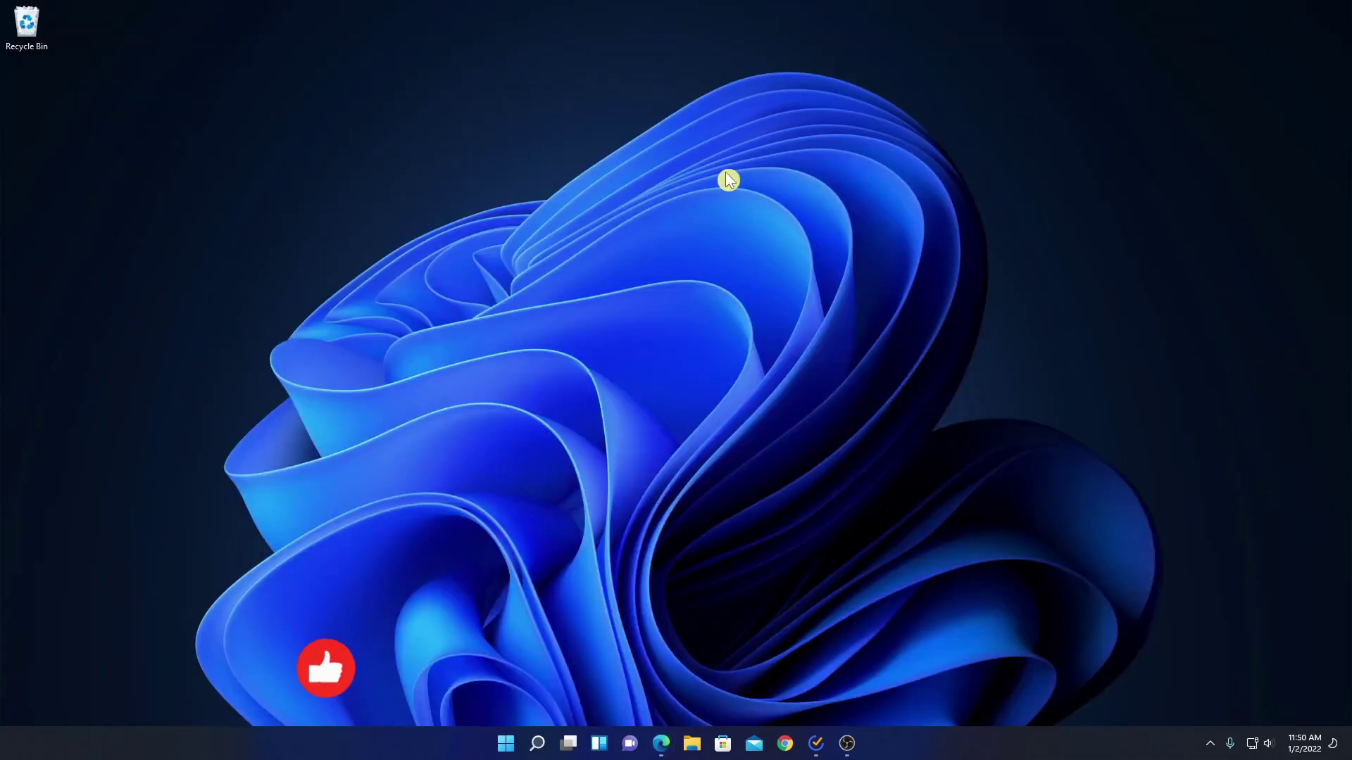